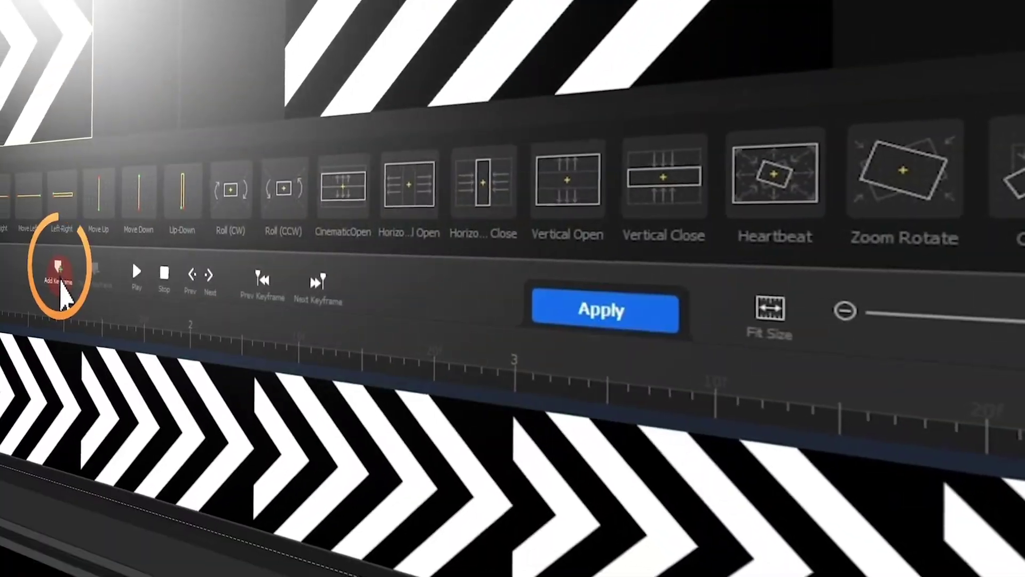
Add keyframe 2 at 00:00:01.60 with the motion frame resized and shifted left, then pick a speed curve
left_click(60, 278)
left_click(73, 200)
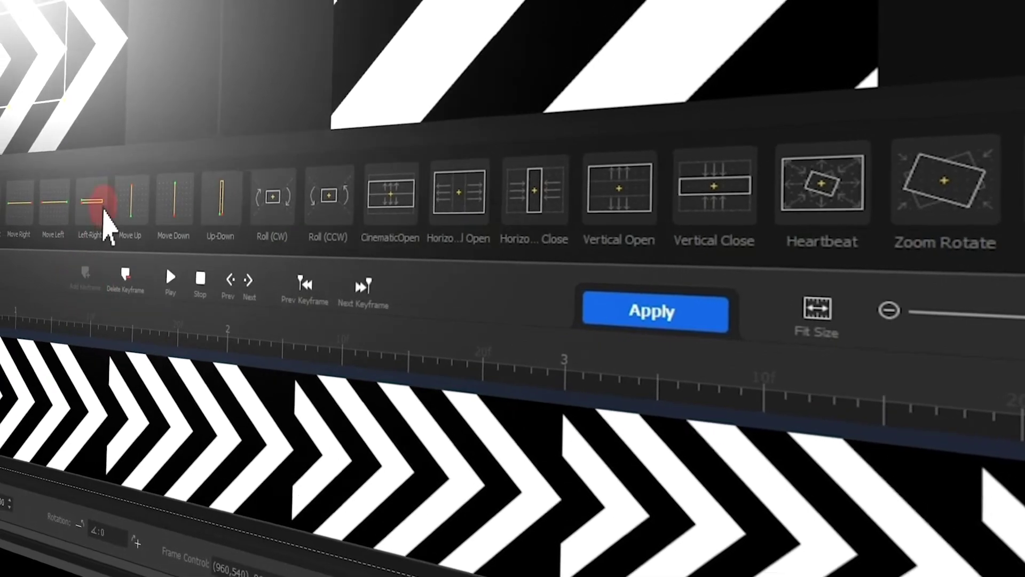
left_click(12, 76)
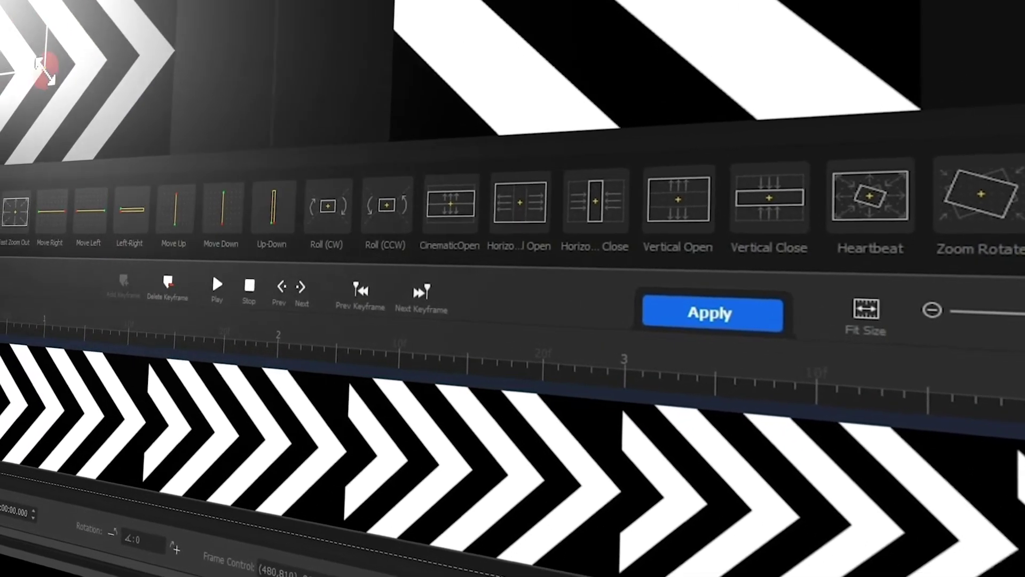
mouse_move(44, 69)
left_mouse_down()
mouse_move(165, 160)
mouse_move(61, 64)
left_mouse_up()
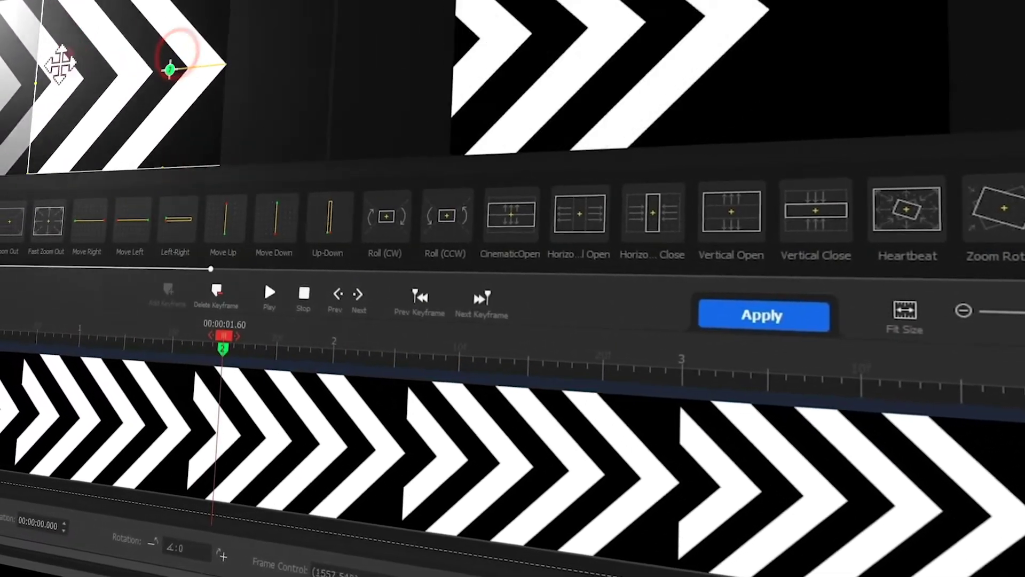
left_click(41, 131)
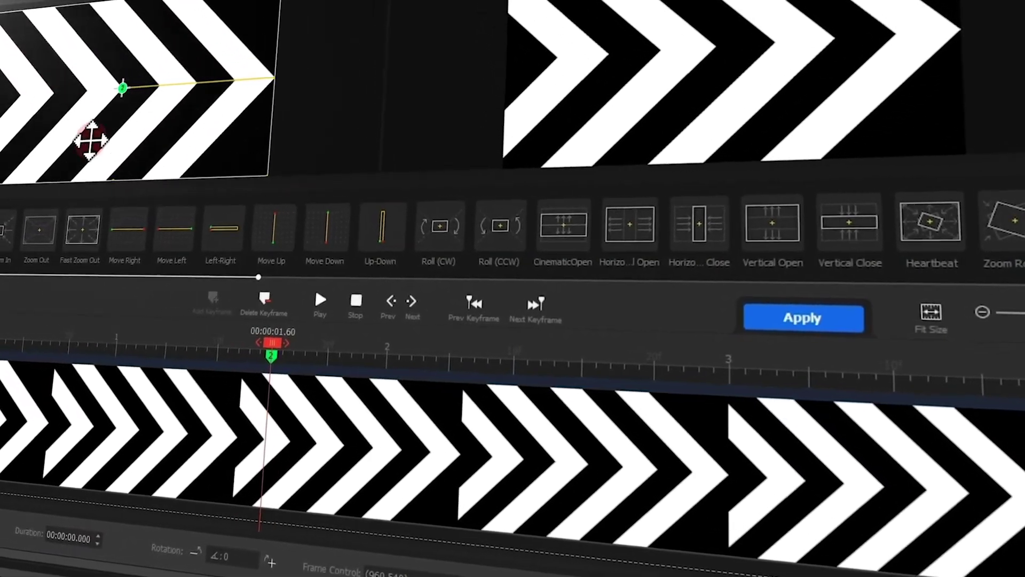
left_click(272, 343)
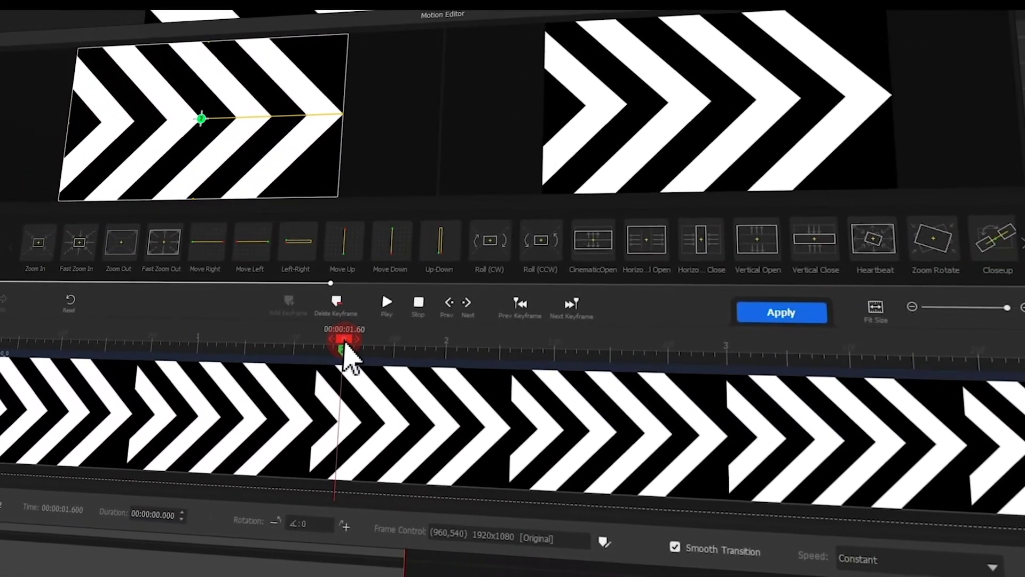
left_click(877, 576)
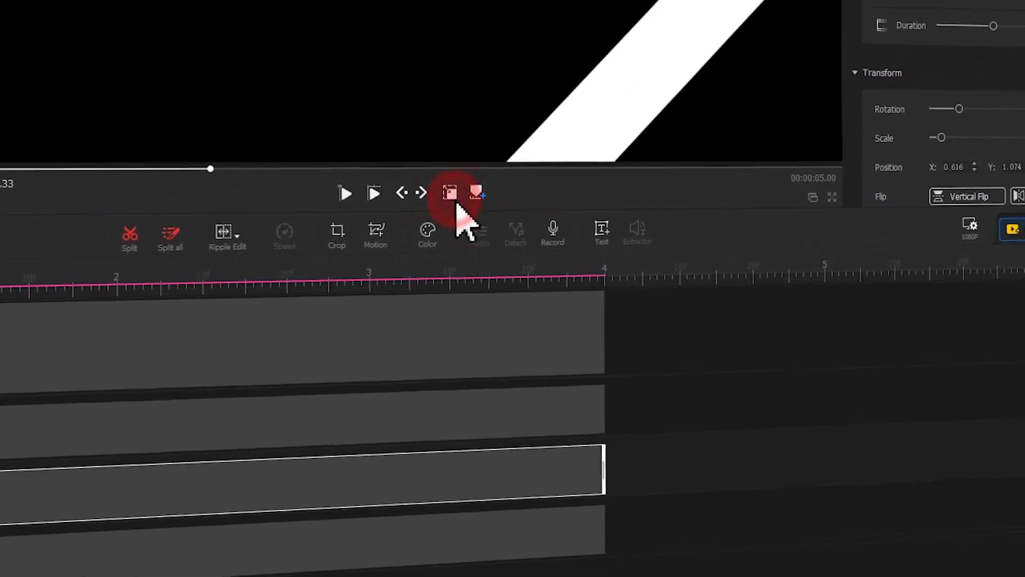
Select the chevron shape in the preview of the old chevron project
left_click(687, 178)
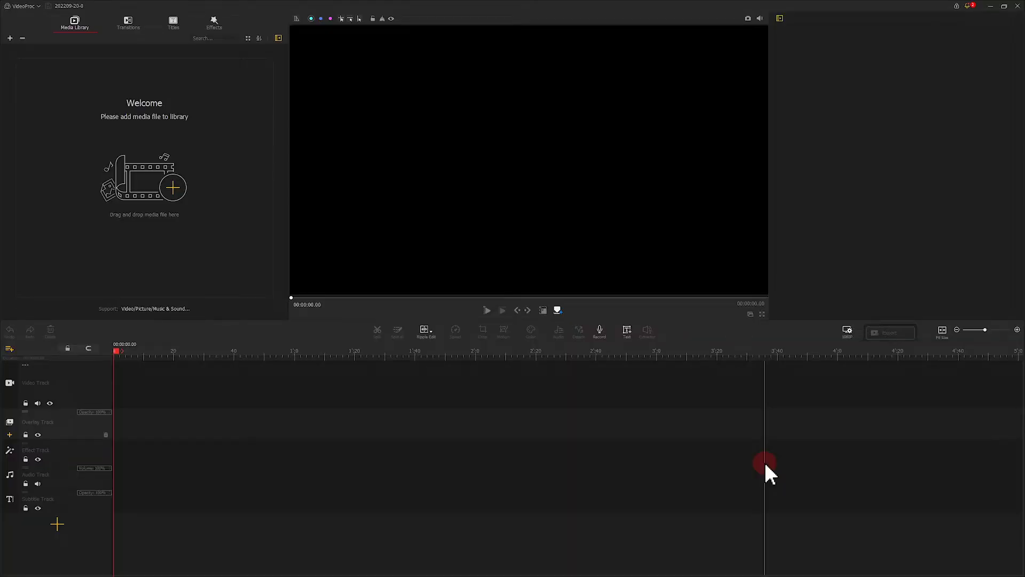
Set the 1920 x 1080 project's background colour to White
left_click(850, 332)
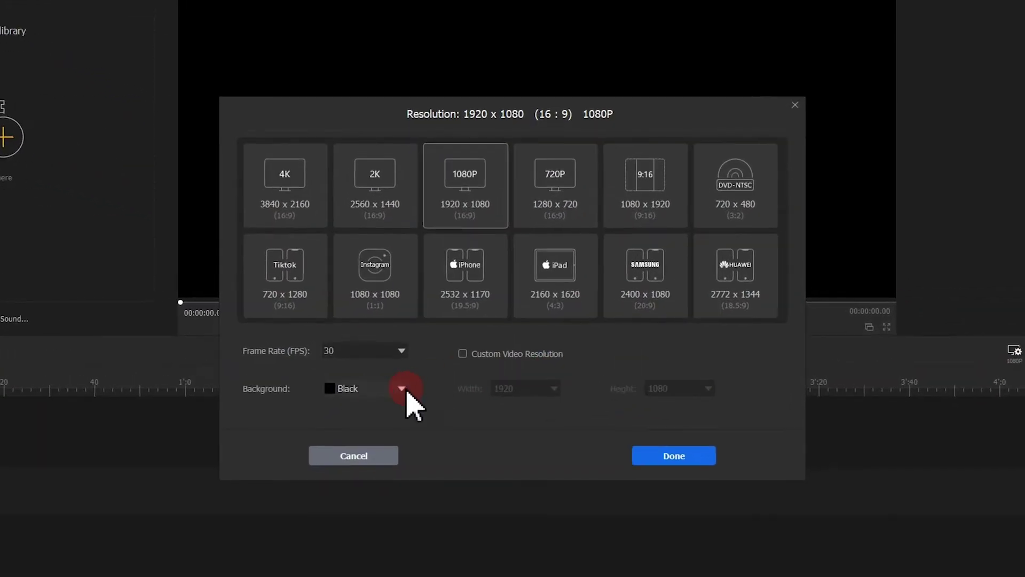
left_click(402, 389)
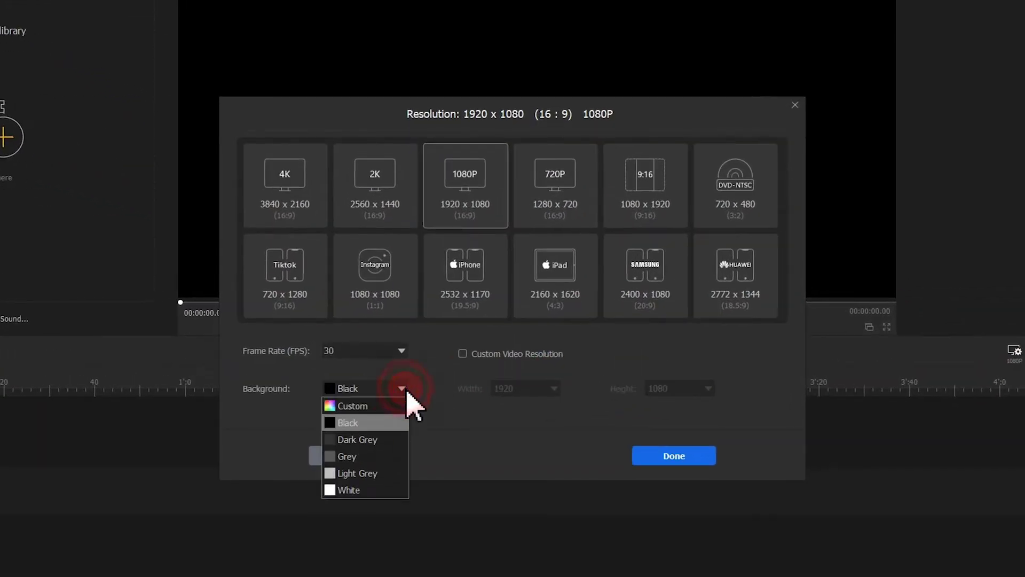
left_click(363, 490)
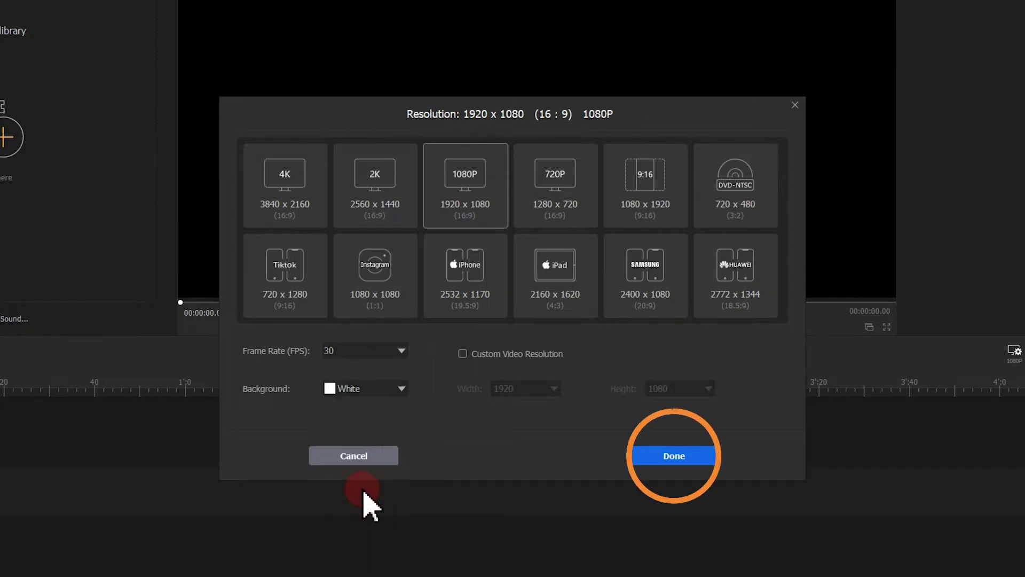
left_click(650, 463)
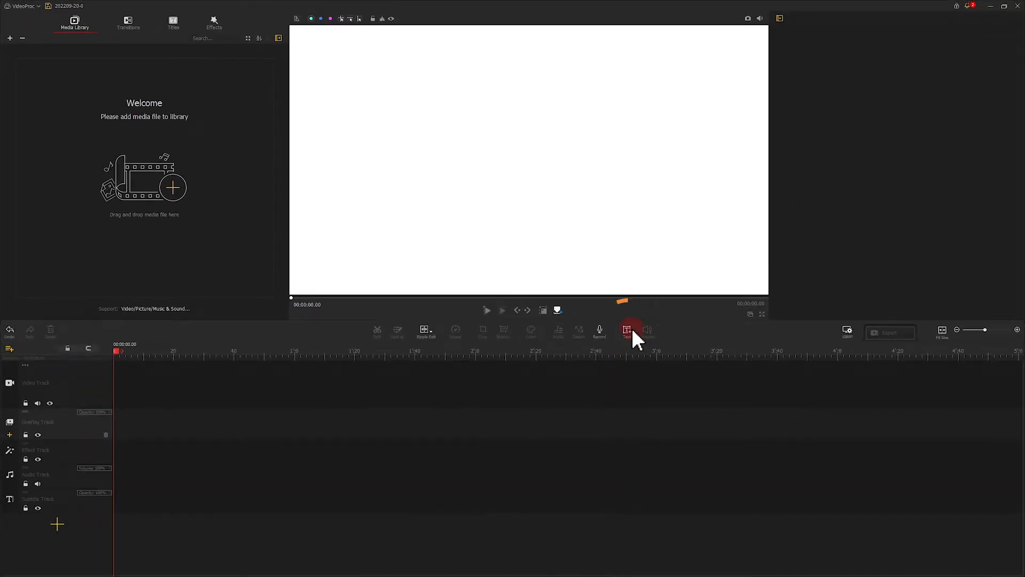
Add an emptied text title, snapshot the white frame as 202209-20-0, and import the PNG
left_click(628, 330)
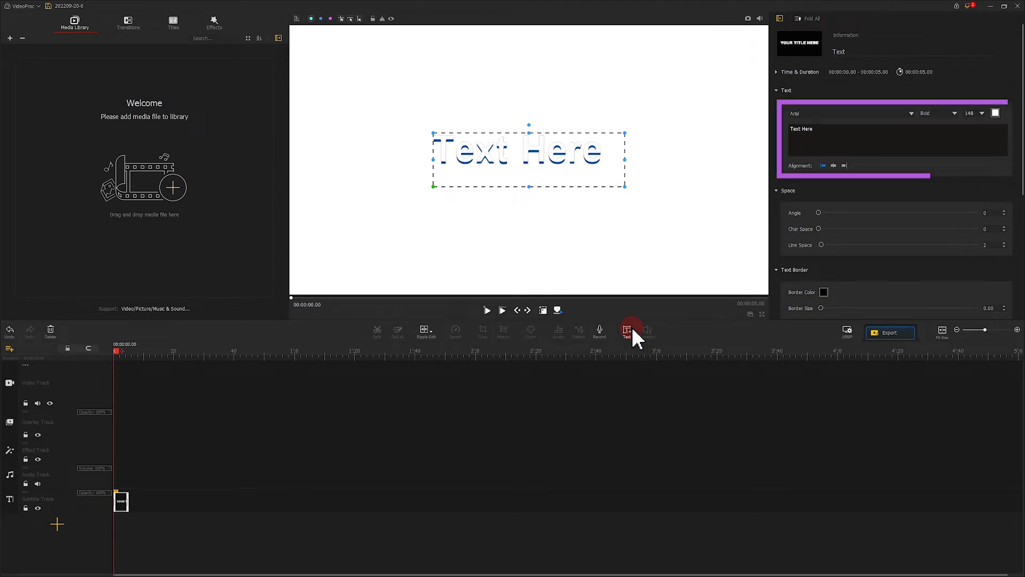
left_click_drag(829, 135, 783, 127)
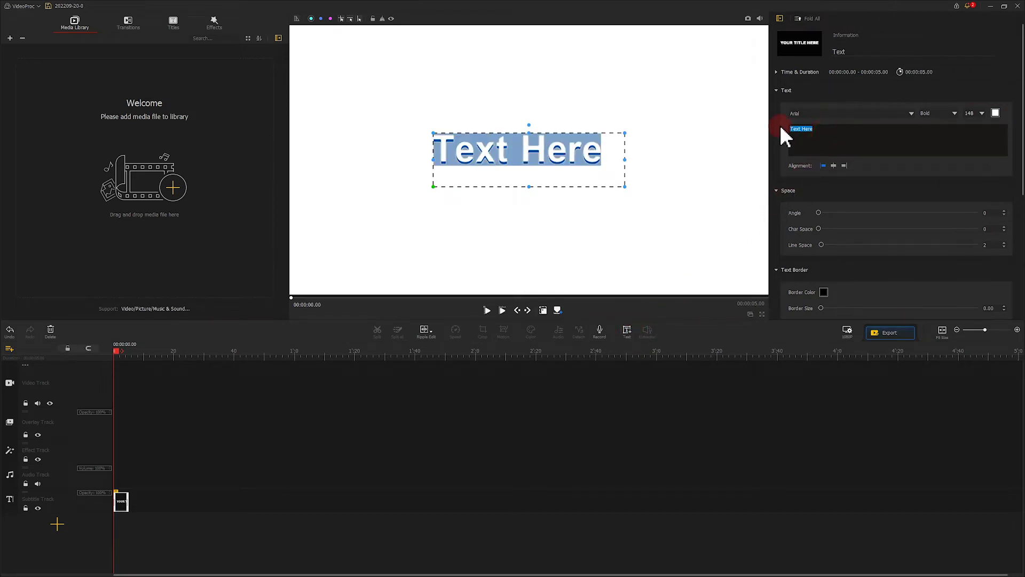
key("BackSpace")
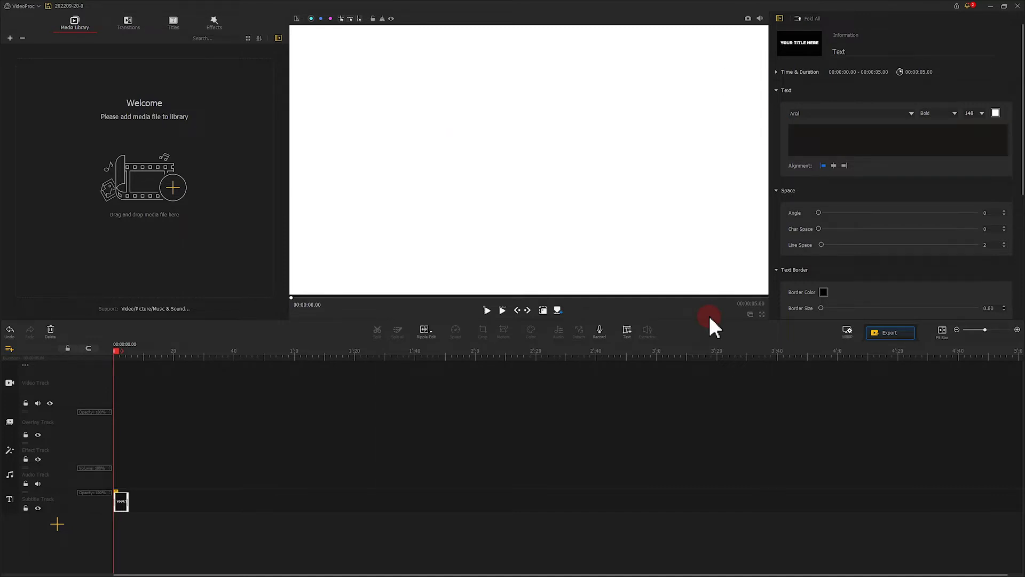
left_click(748, 19)
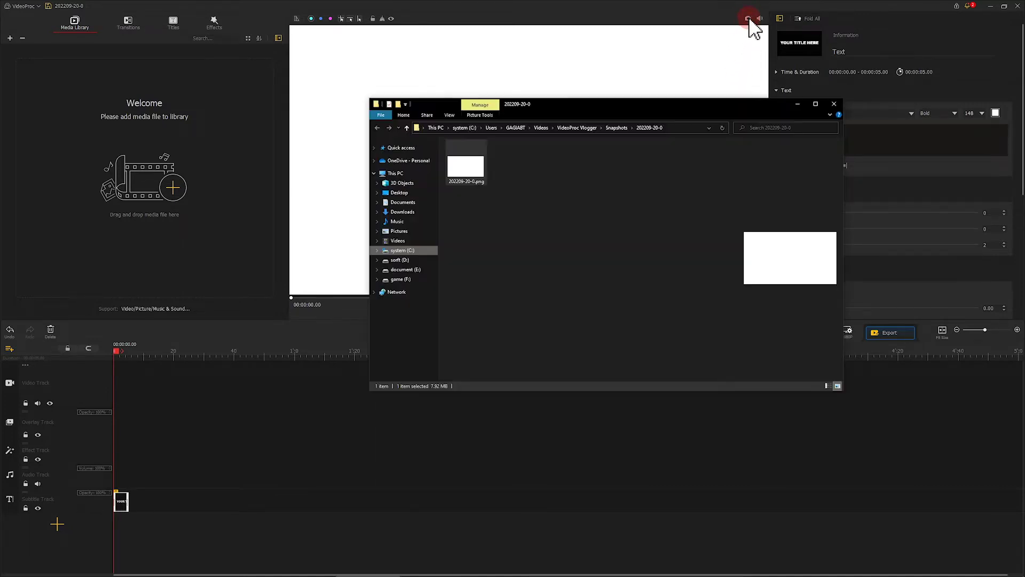
left_click_drag(470, 168, 207, 133)
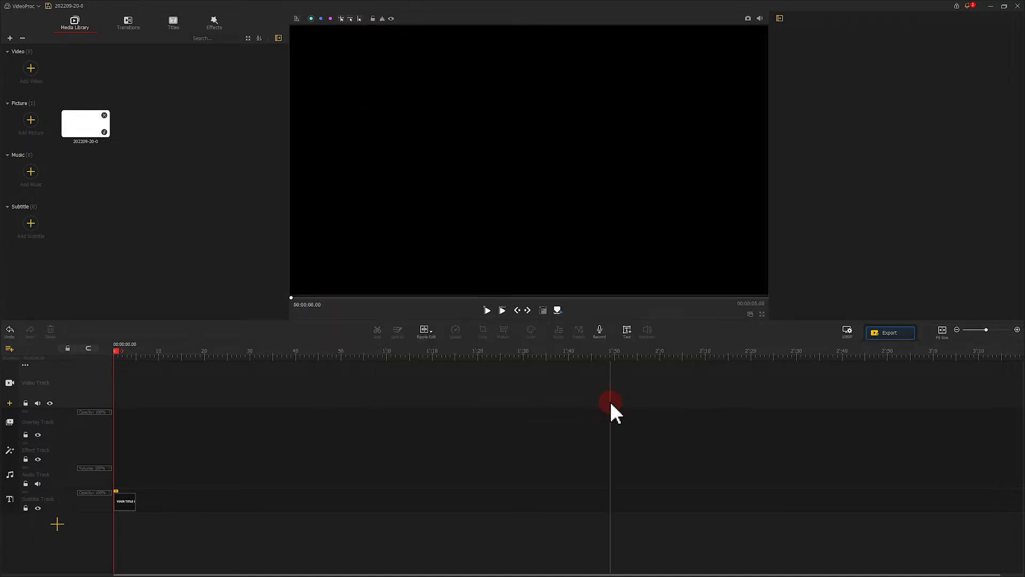
Set the background to Black and place picture 202209-20-0 on the video track
left_click(353, 20)
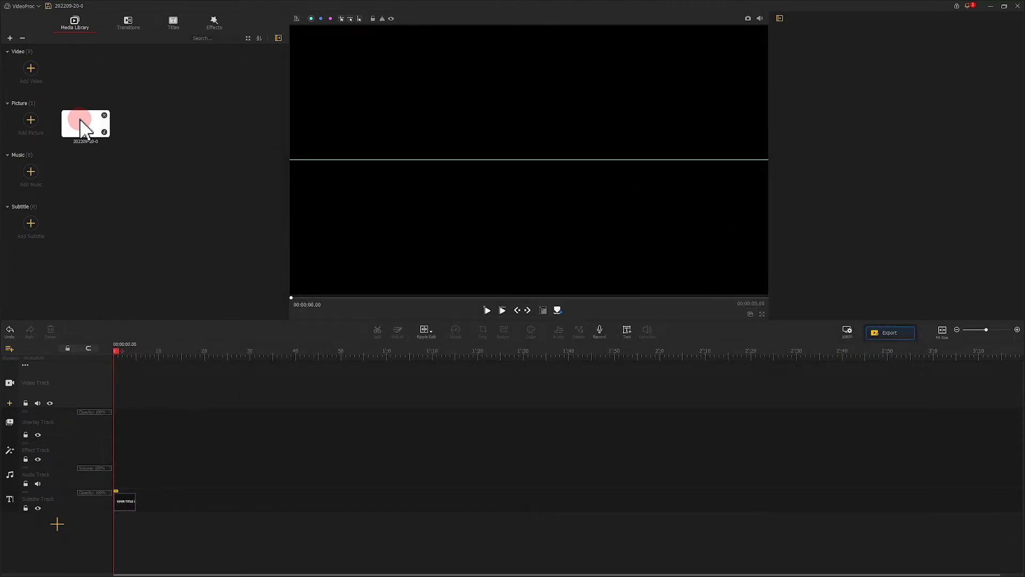
left_click_drag(80, 120, 475, 359)
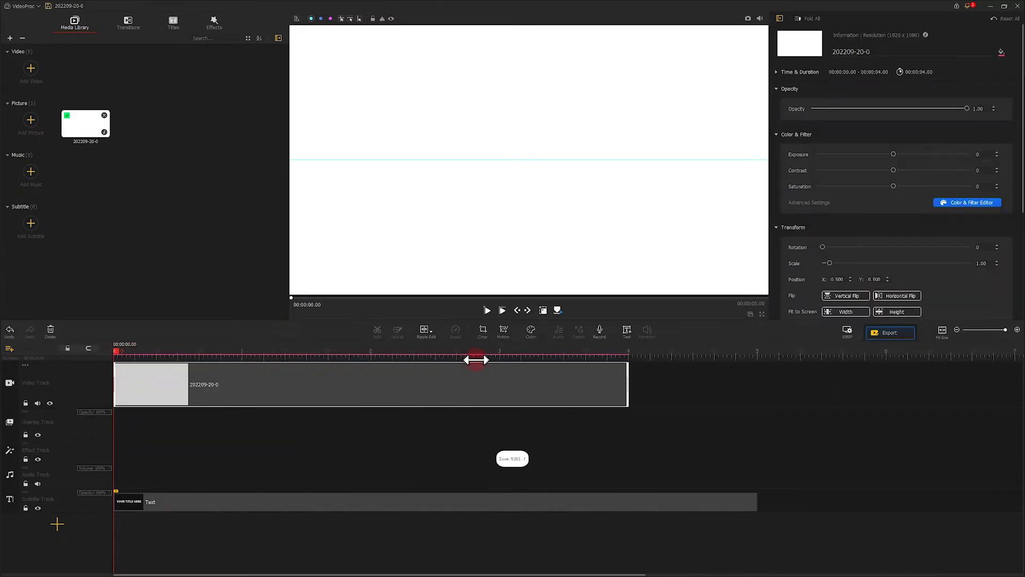
Crop the white picture to a thin 1919 x 168 horizontal strip
left_click(482, 332)
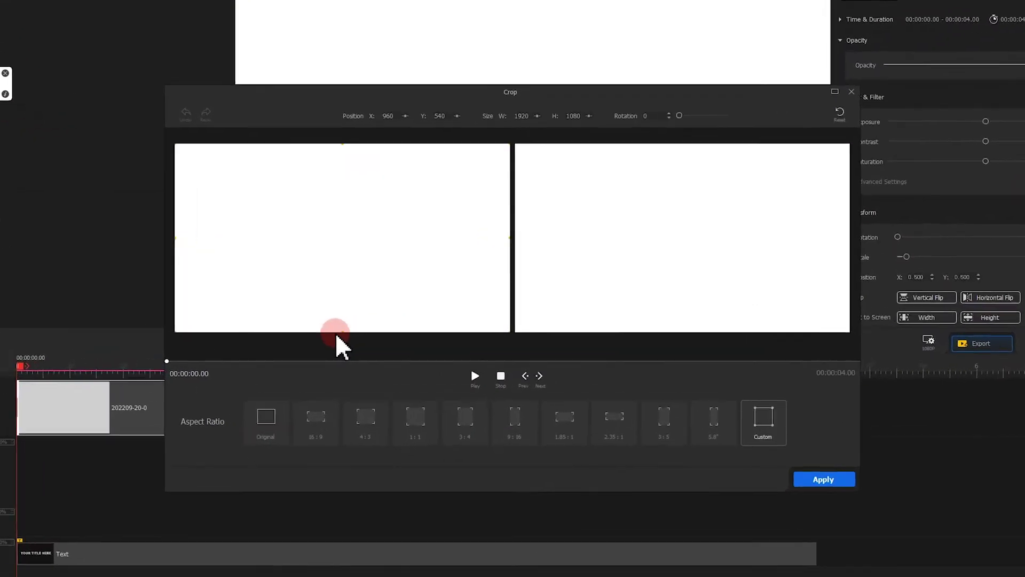
left_click_drag(340, 332, 329, 149)
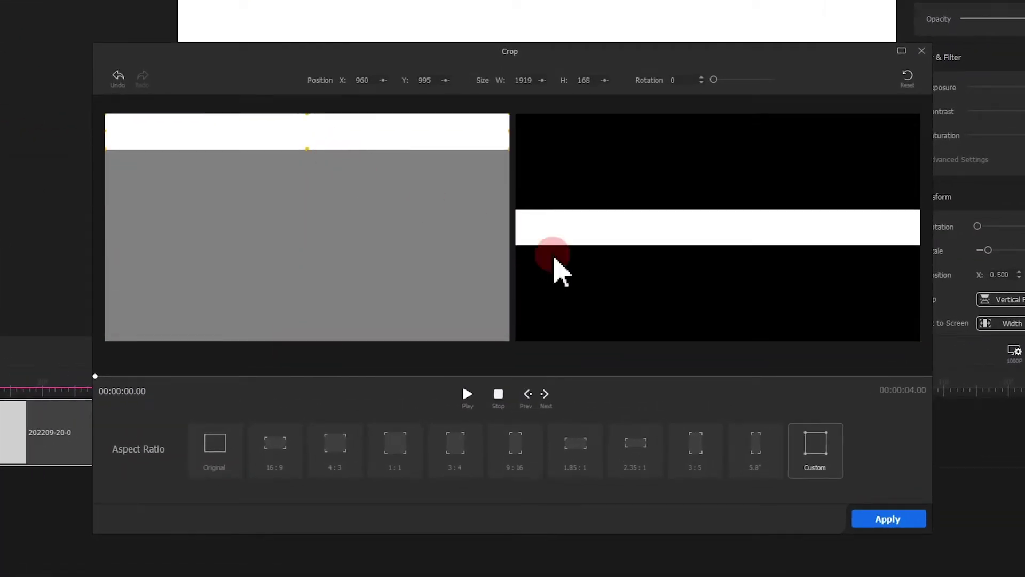
left_click(865, 523)
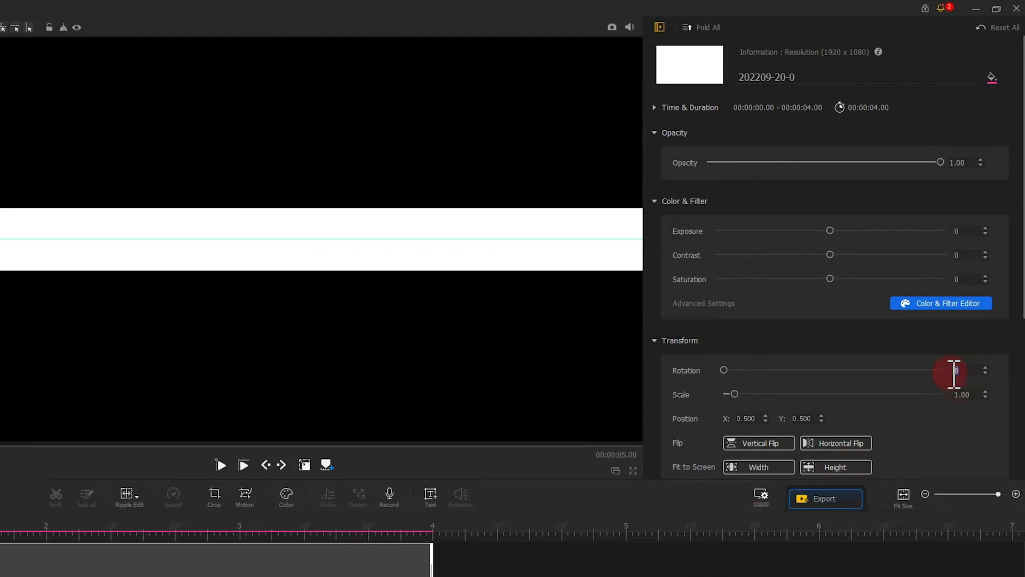
Rotate the strip 45° and move it to position 0.616, 1.074 in the upper right
type("45")
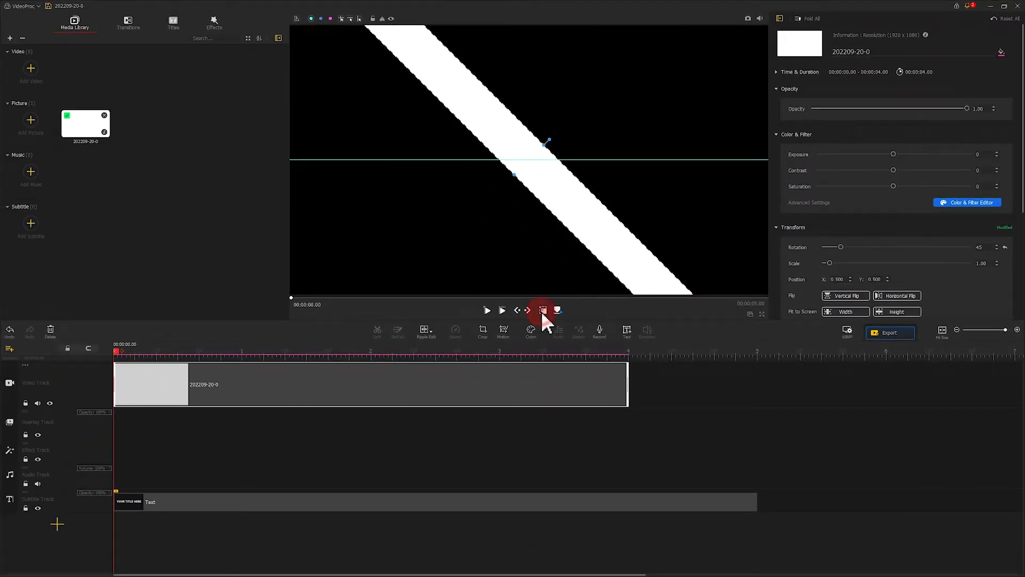
left_click_drag(641, 282, 693, 124)
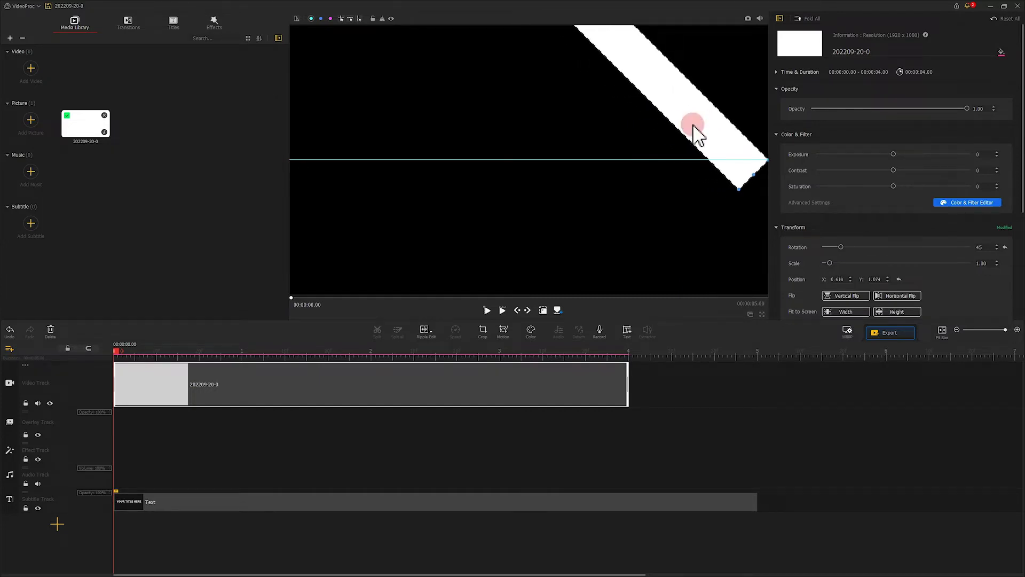
left_click(292, 386)
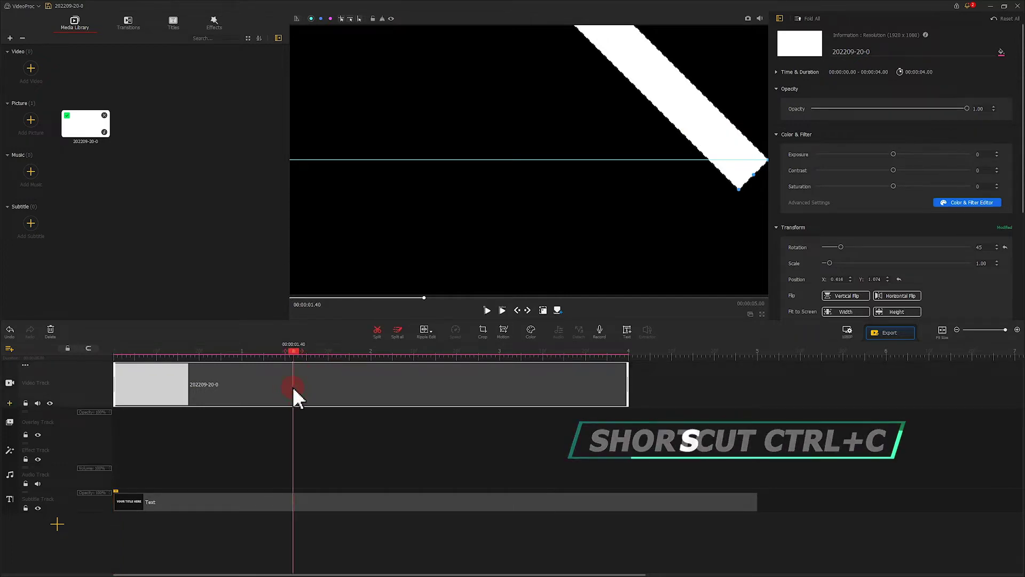
Paste a copy of the strip clip onto the start of the overlay track
key("ctrl+v")
left_click_drag(694, 389, 175, 420)
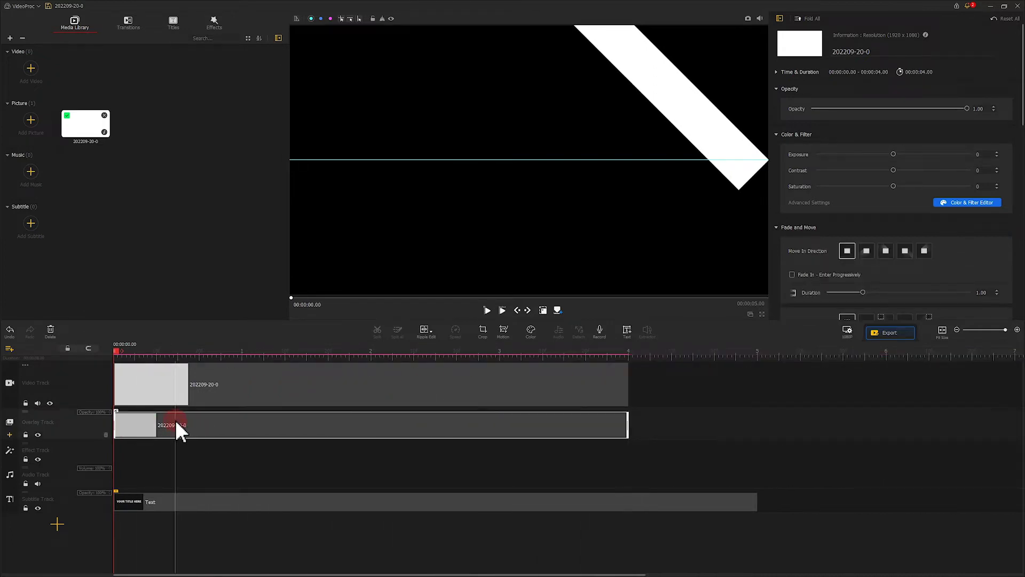
left_click(527, 329)
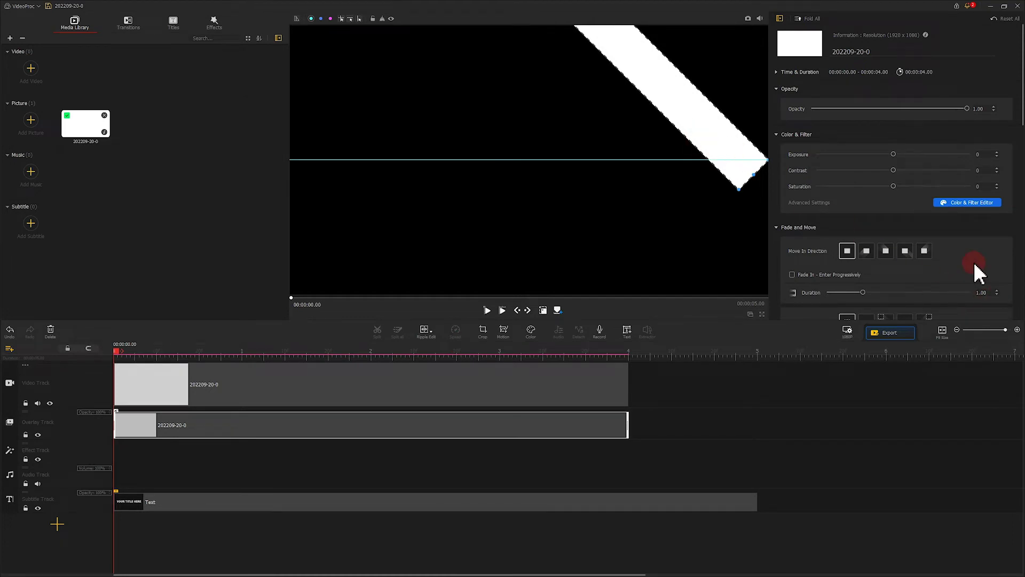
Rotate the copied strip 135° and place it at 0.616, -0.074 to form the chevron
scroll(977, 273, "down", 3)
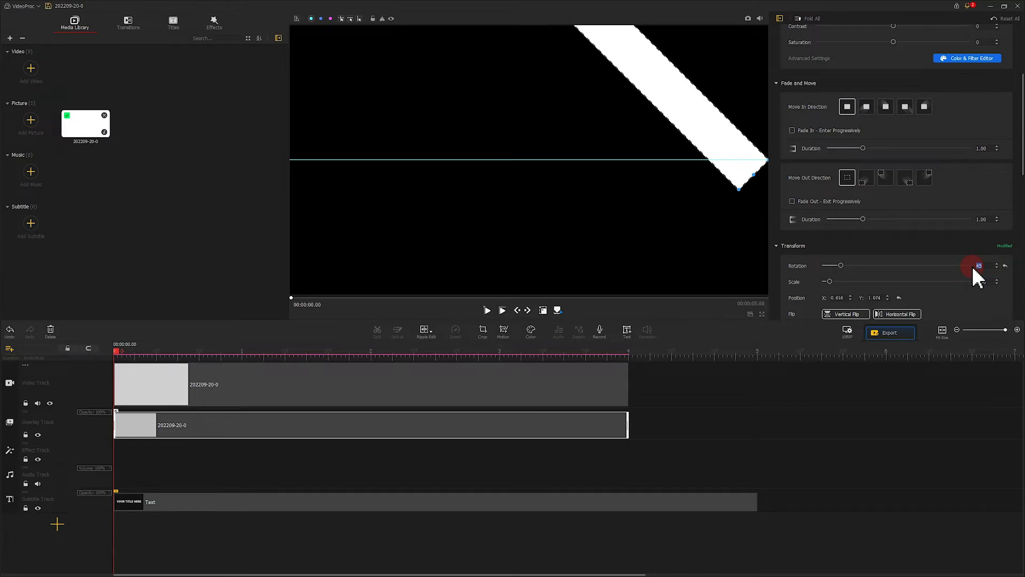
type("135")
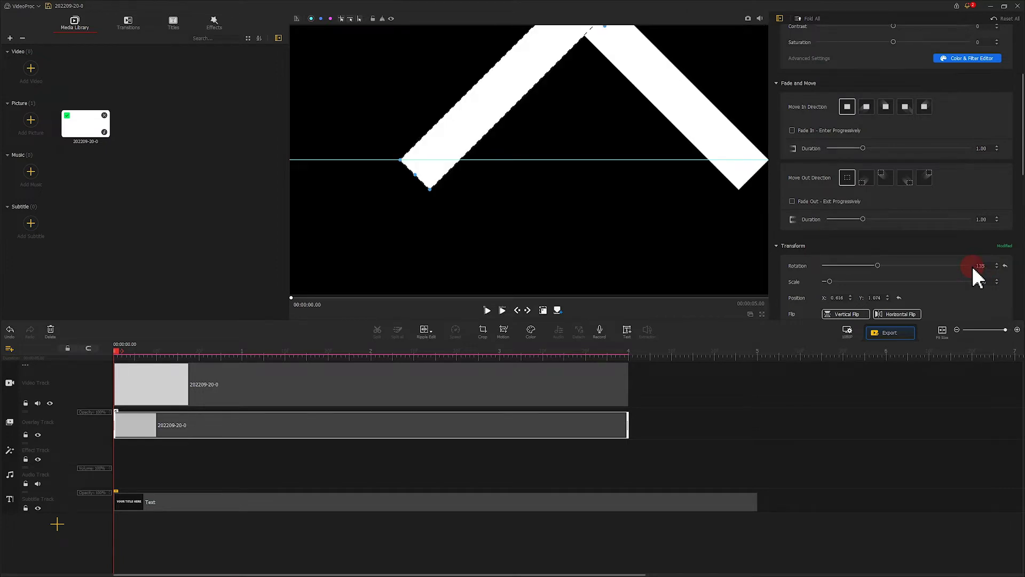
left_click(719, 176)
left_click_drag(507, 85, 727, 168)
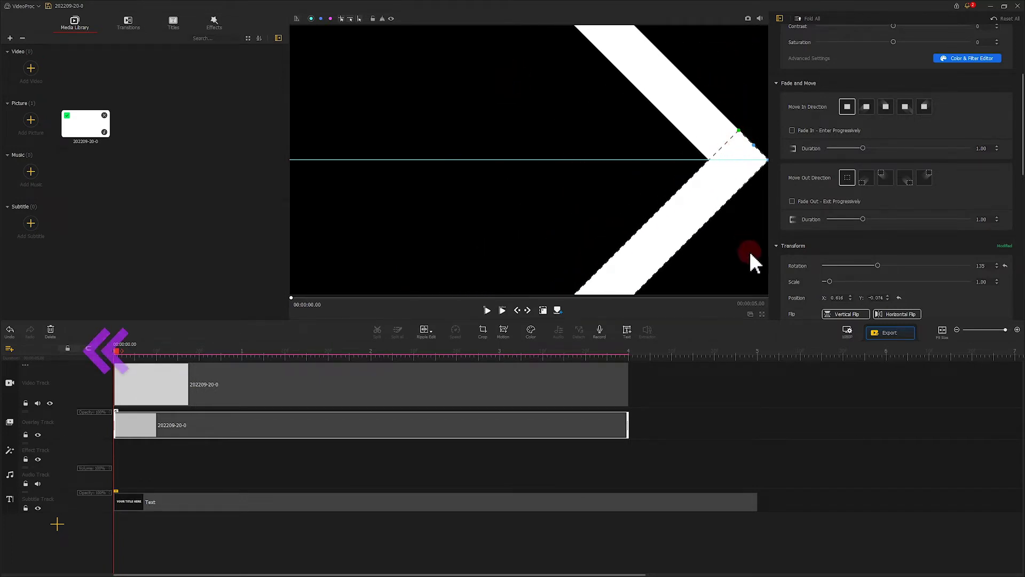
left_click(706, 313)
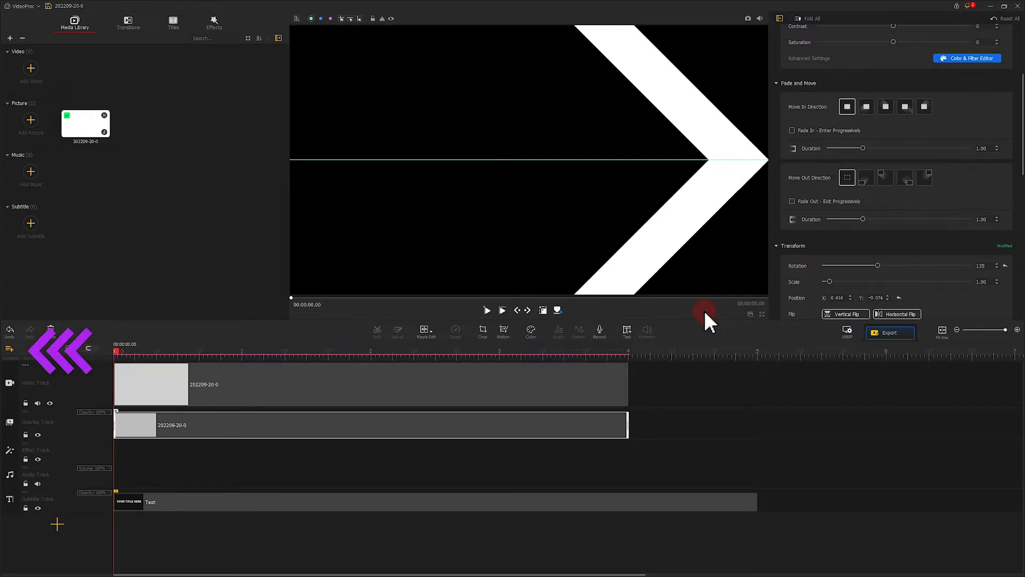
Add Overlay Tracks 1–4 below the overlay track, then select both strip clips
left_click(8, 348)
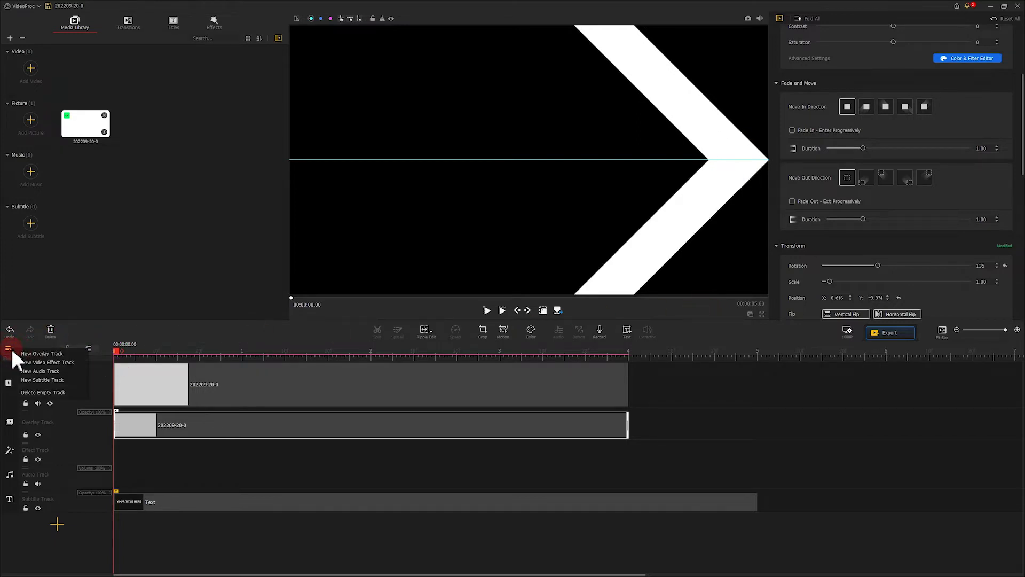
left_click(23, 351)
left_click(15, 350)
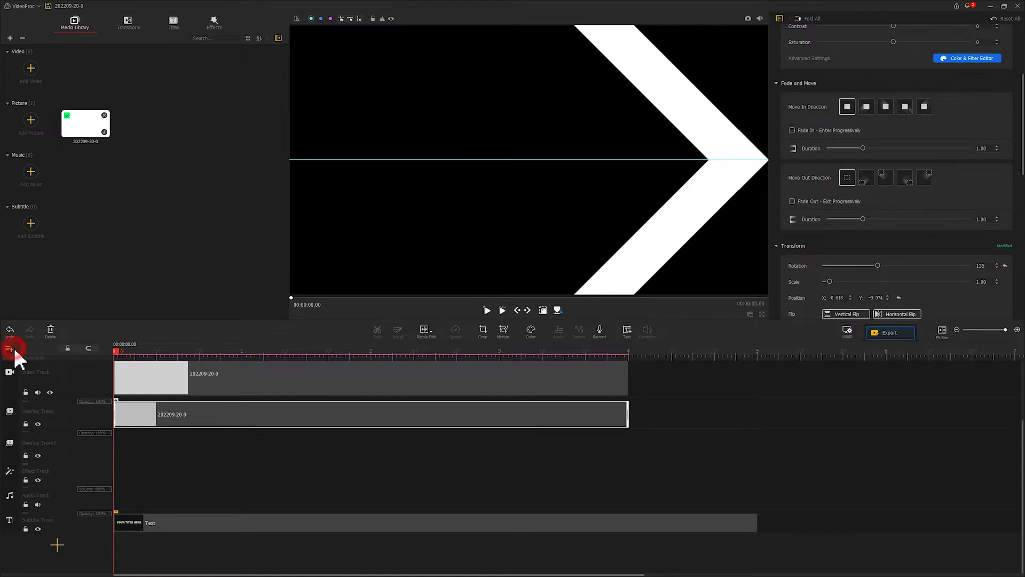
left_click(13, 354)
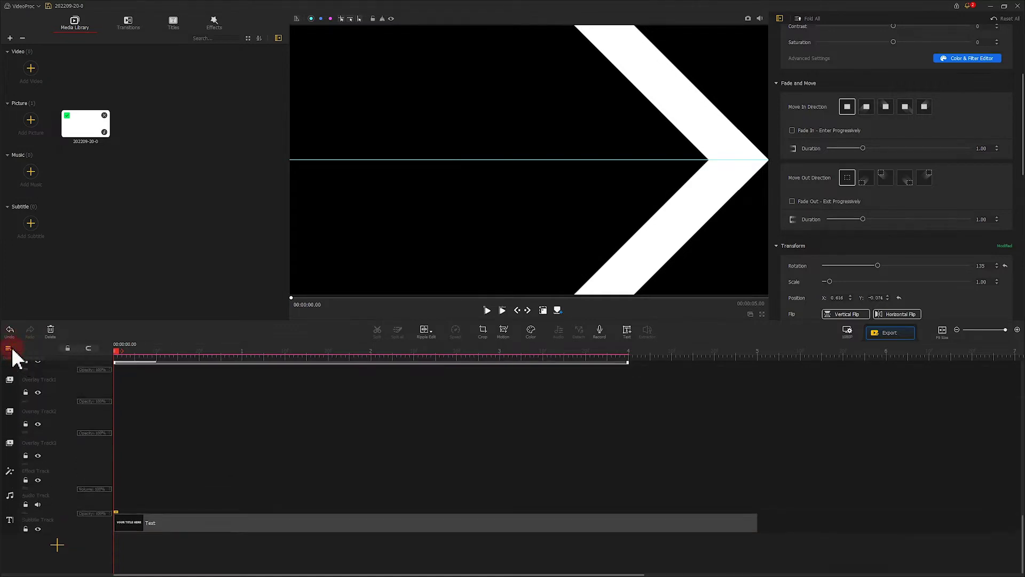
scroll(202, 417, "up", 2)
left_click(202, 411)
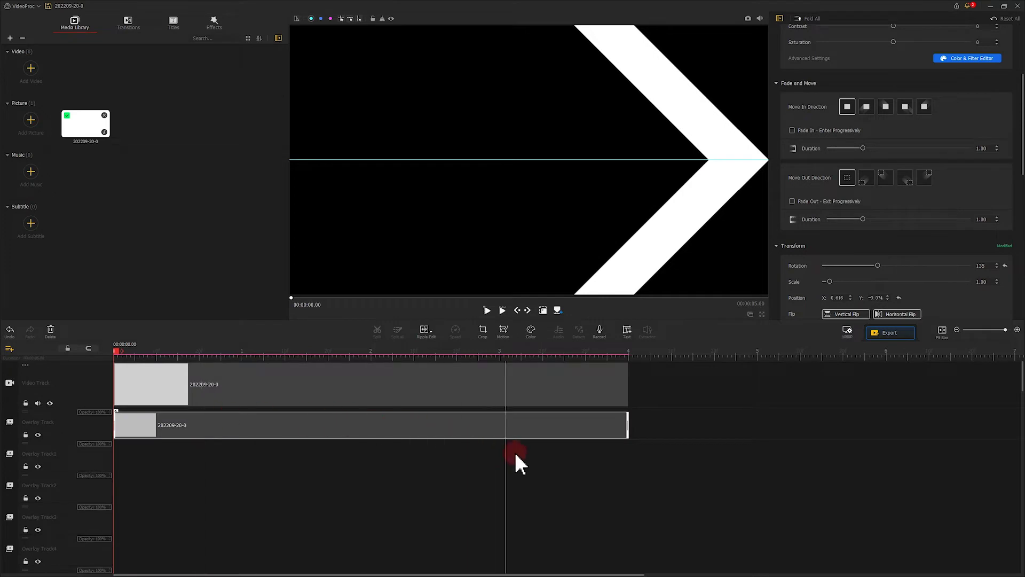
left_click_drag(677, 433, 550, 378)
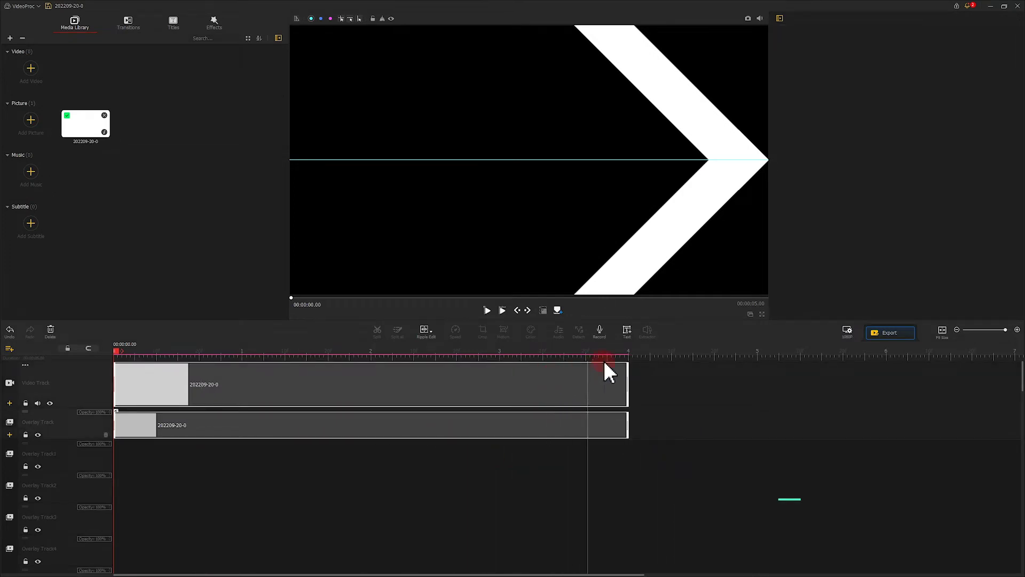
Paste copies of the two bar clips and move them to the start of Overlay Tracks 1 and 2
left_click(620, 349)
left_click_drag(621, 353, 645, 354)
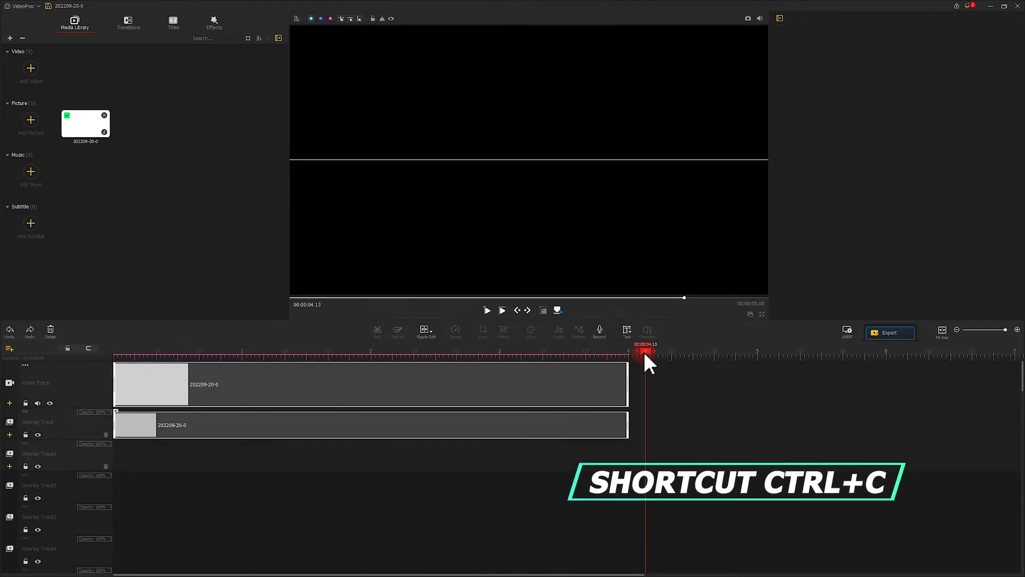
key("ctrl+v")
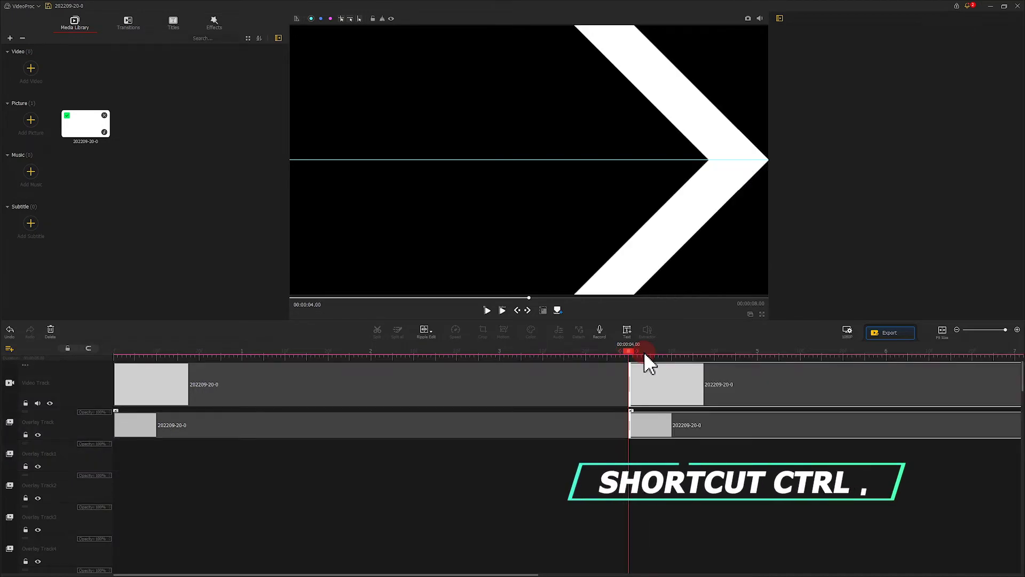
left_click(643, 365)
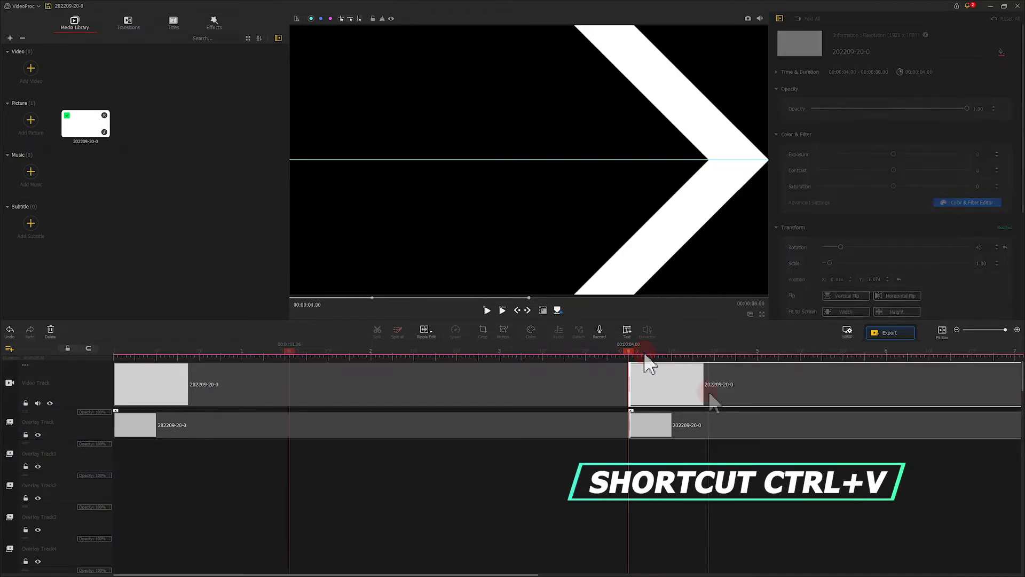
left_click_drag(697, 385, 177, 460)
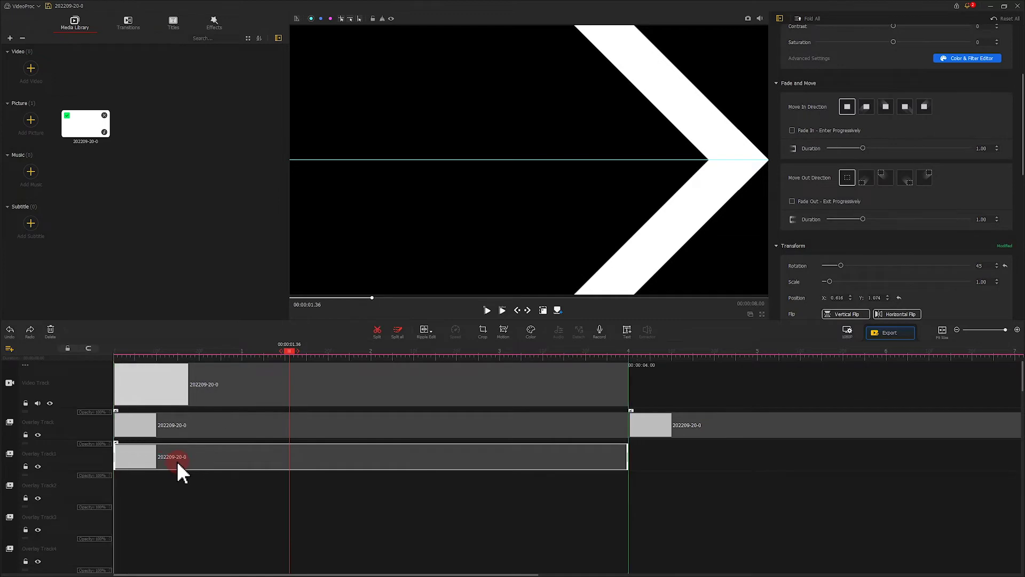
left_click_drag(680, 423, 155, 489)
Shift the Overlay Track 1 and 2 bars left to form a second chevron
left_click(287, 452)
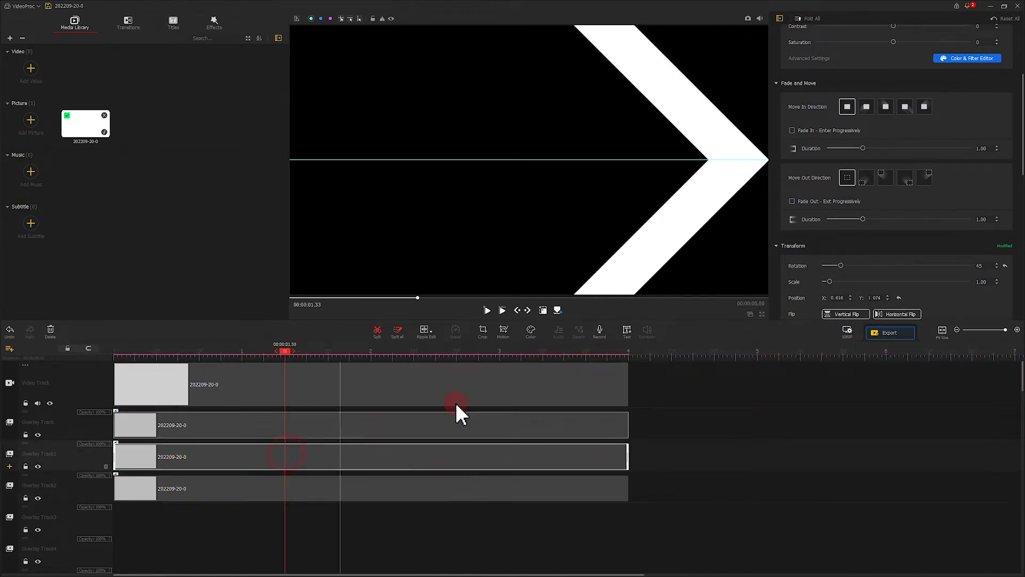
left_click(707, 103)
left_click_drag(708, 104, 582, 112)
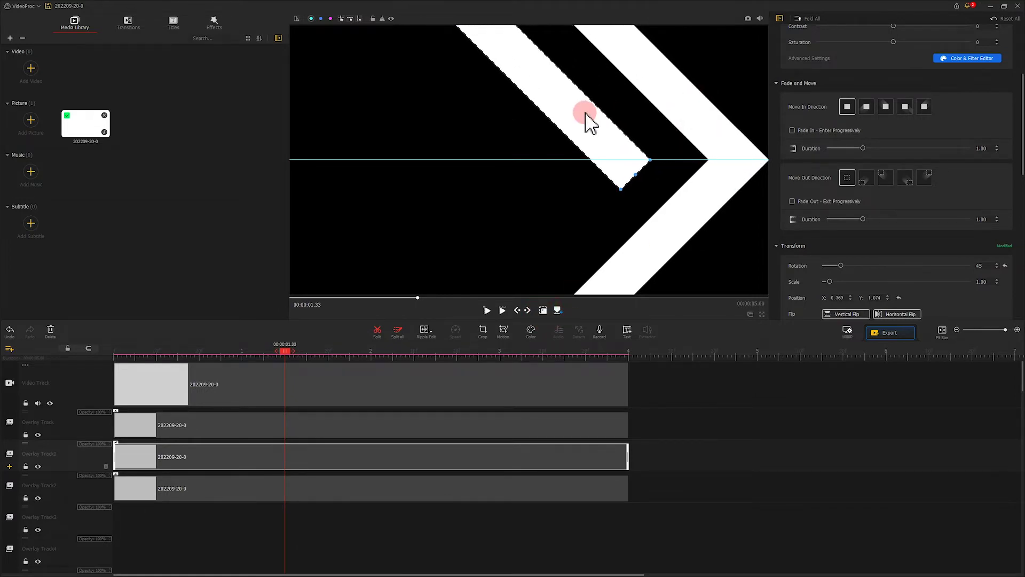
left_click(468, 489)
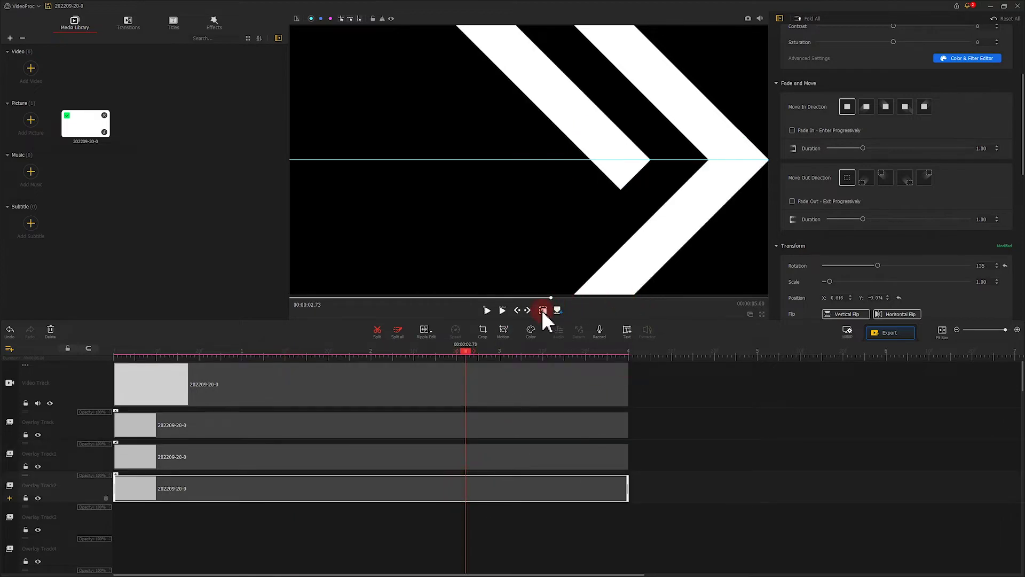
left_click_drag(702, 209, 584, 206)
left_click(677, 489)
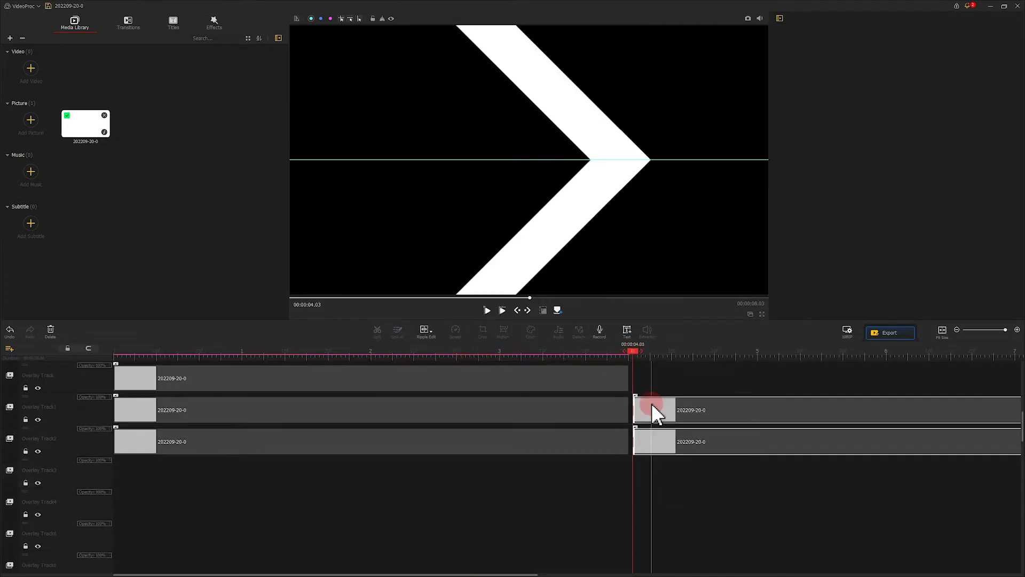
Place another bar pair on Overlay Tracks 3 and 4 at 0 s, shifted into a third chevron
left_click_drag(656, 412, 140, 478)
left_click_drag(459, 227, 446, 224)
left_click(528, 451)
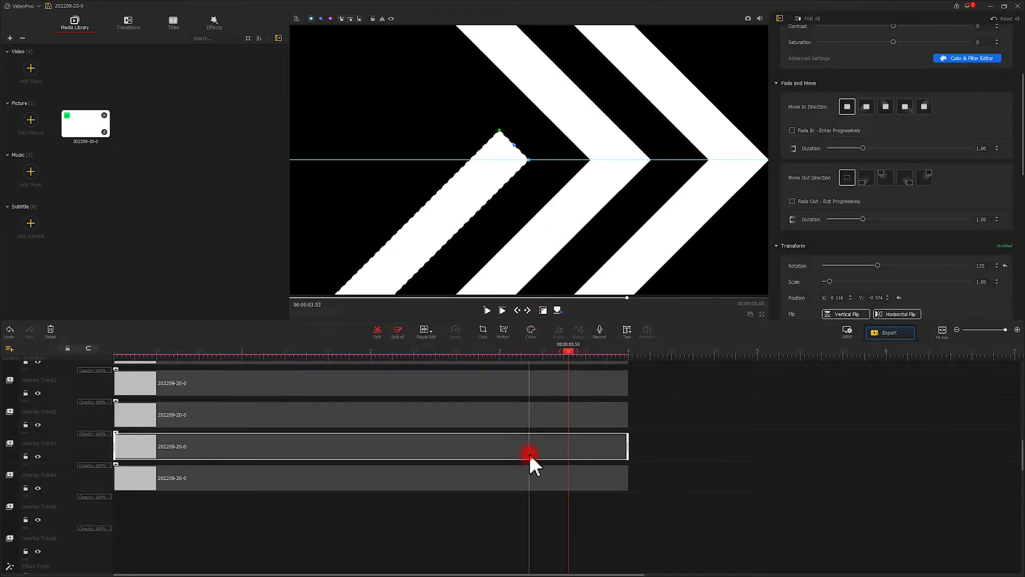
left_click_drag(465, 126, 470, 134)
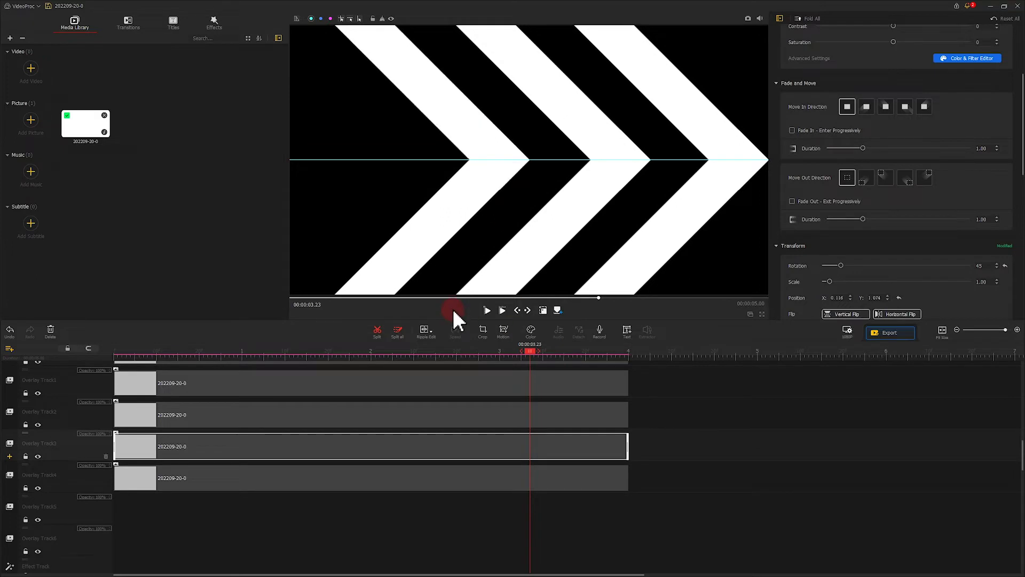
Copy the Track 3–4 bars onto Overlay Tracks 5 and 6 and move them to the frame's left edge
left_click(320, 470, "ctrl")
key("ctrl+c")
key("ctrl+v")
left_click_drag(659, 447, 119, 508)
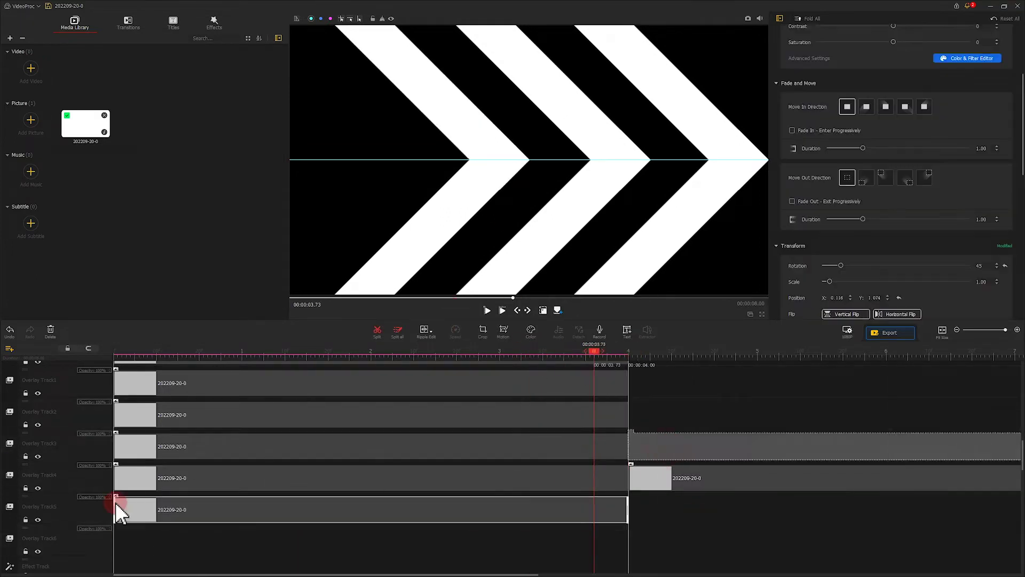
left_click(415, 353)
left_click(503, 232)
left_click_drag(504, 240, 359, 199)
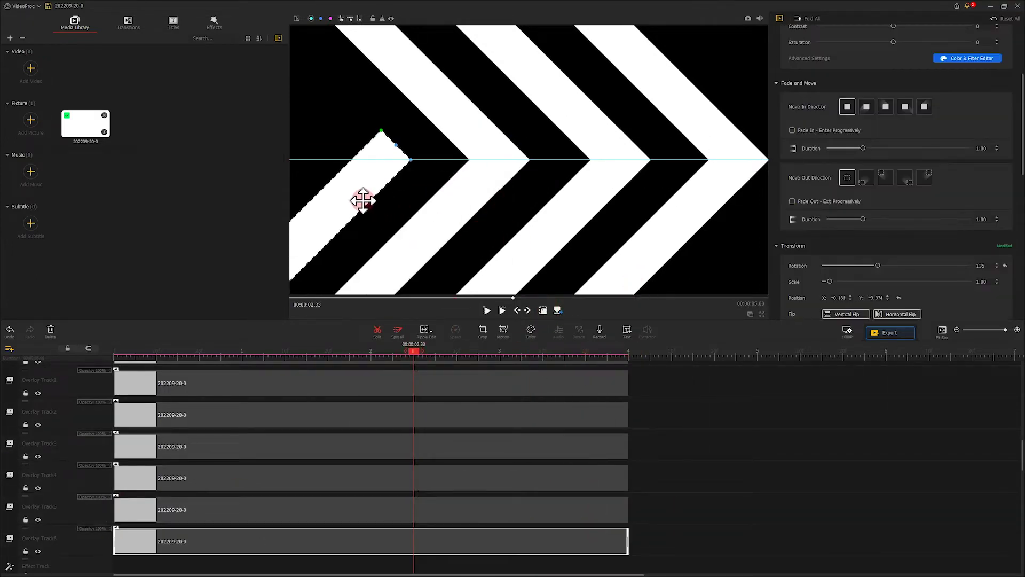
left_click(441, 92)
left_click_drag(372, 93, 322, 94)
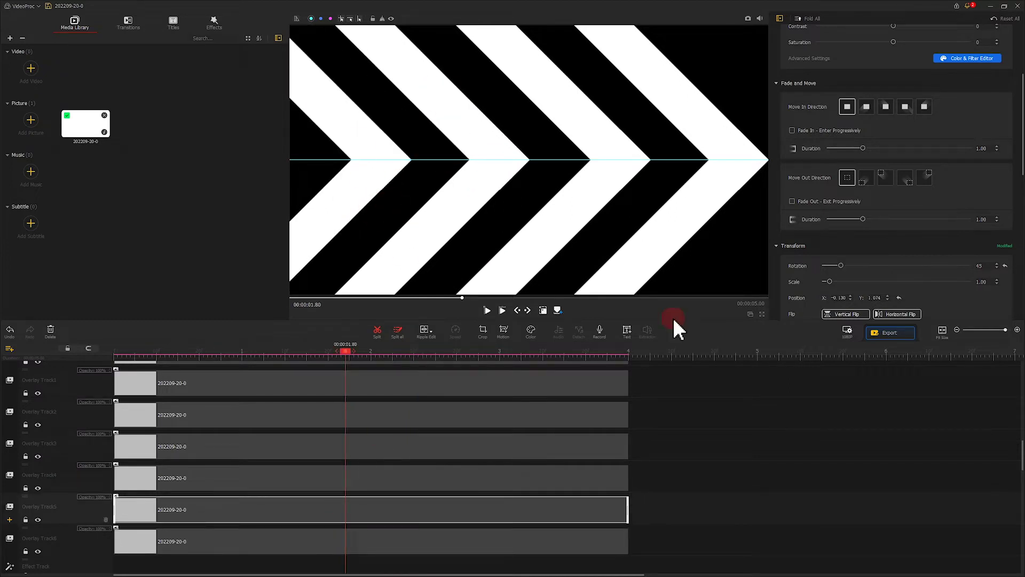
left_click(391, 19)
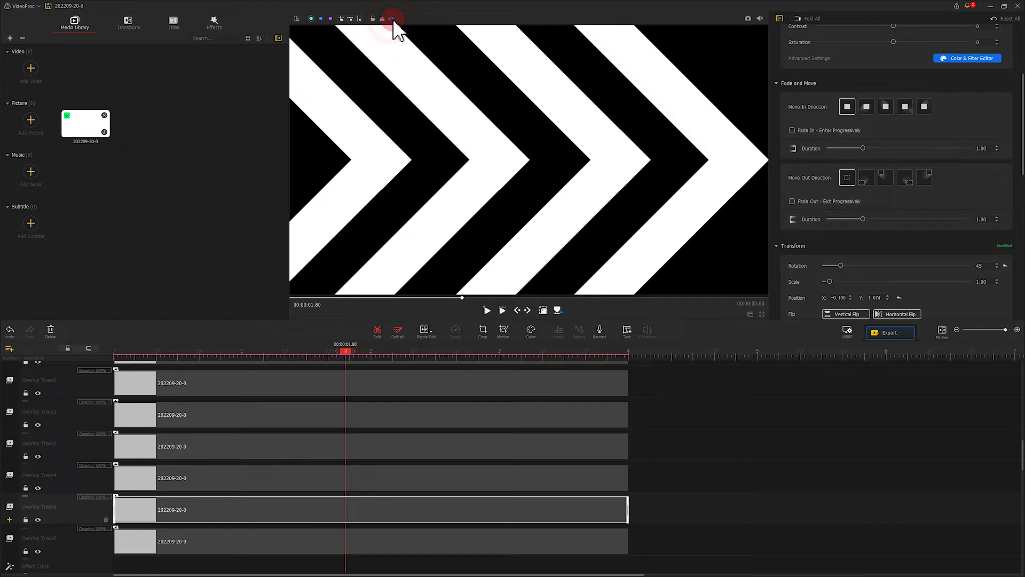
Save a snapshot of the chevron pattern and import the PNG into the Media Library
left_click(748, 18)
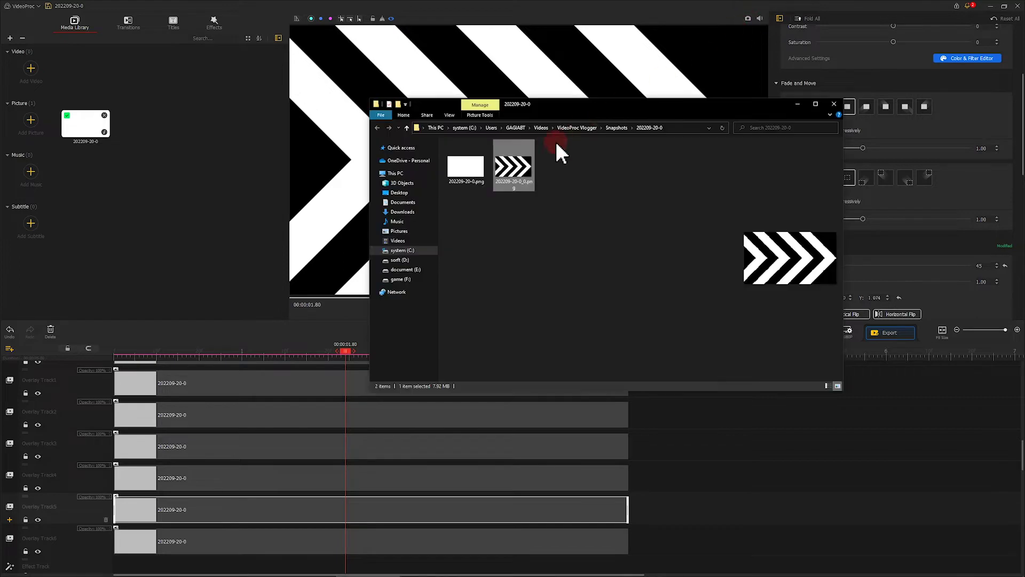
left_click_drag(520, 174, 191, 123)
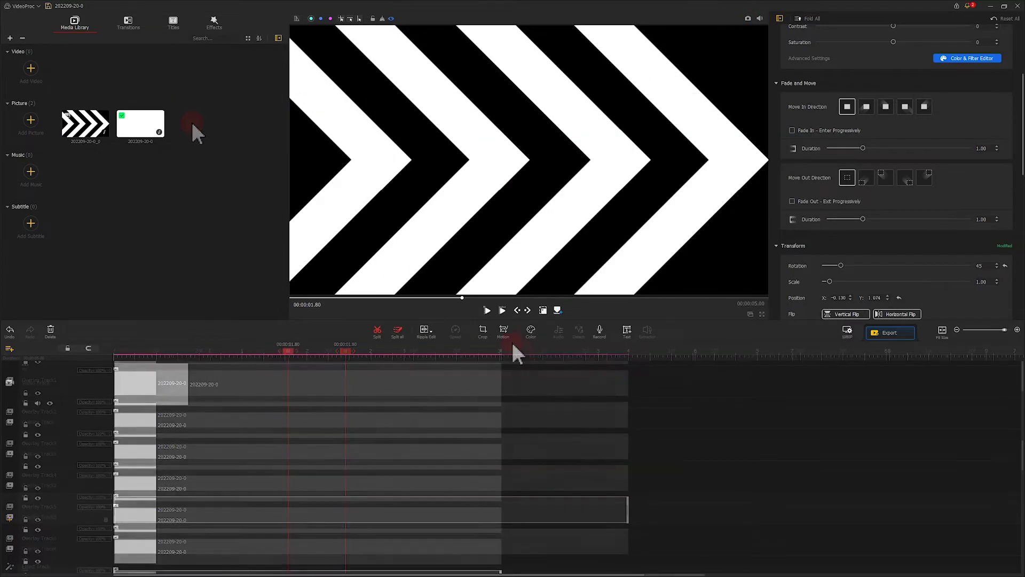
left_click(168, 156)
Place snapshot 202209-20-0_0 on the Video Track from 00:00:04.00 to 00:00:08.00
left_click(148, 129)
left_click_drag(105, 126, 627, 395)
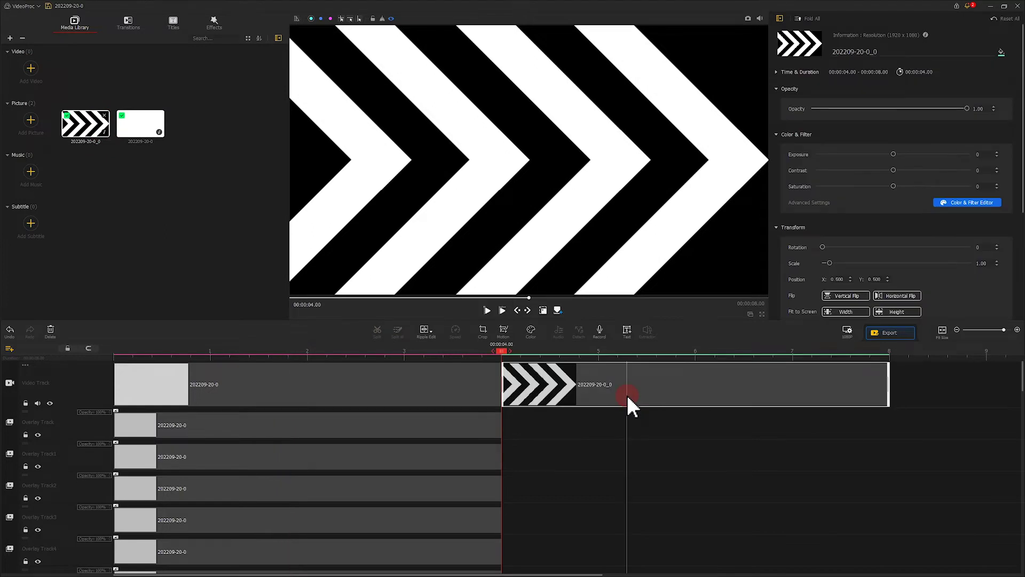
left_click(504, 331)
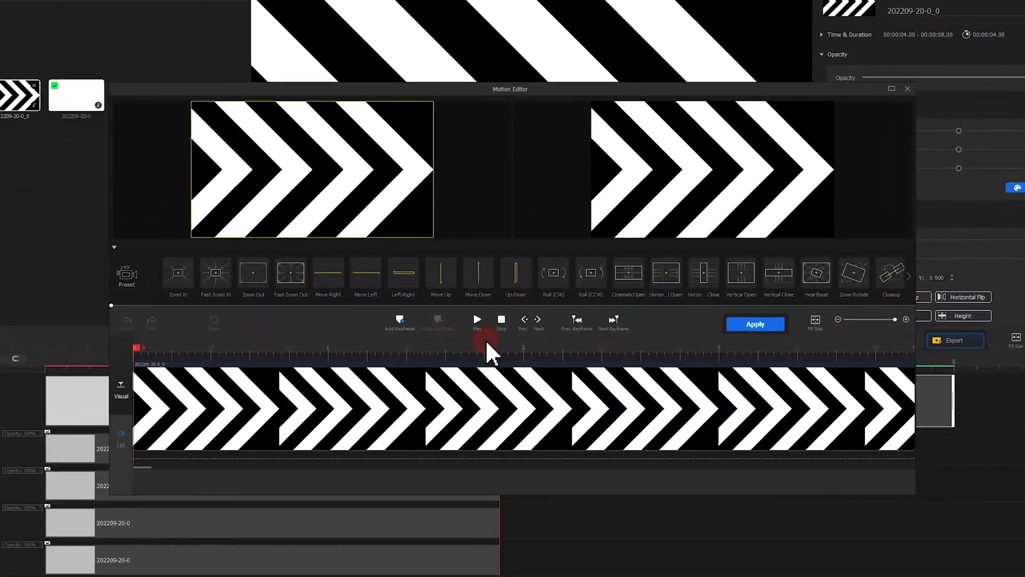
Add a starting keyframe with a 1920x1080 frame pushed right to (2880,540), then move to 1.60 s
left_click(413, 318)
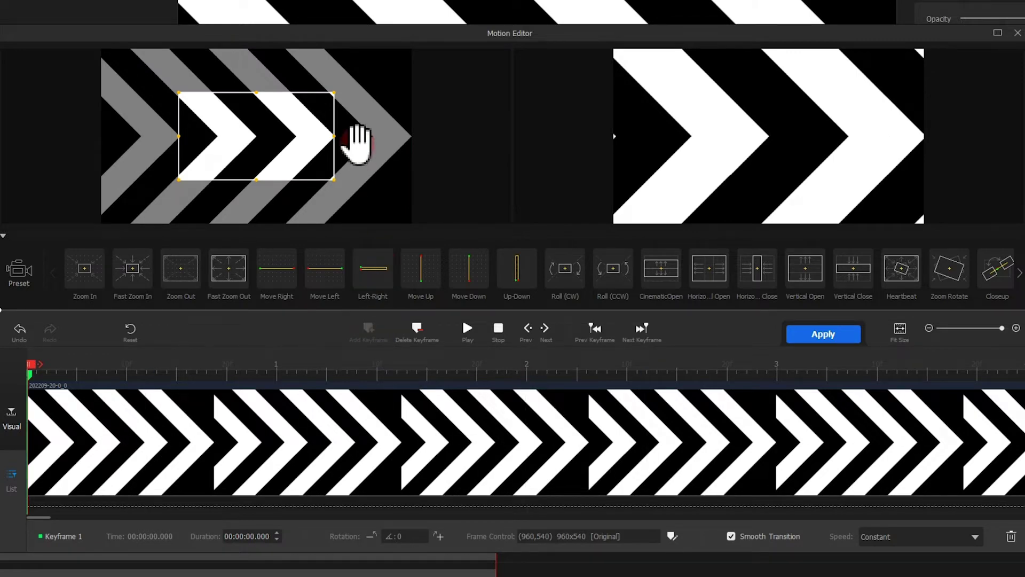
left_click_drag(290, 151, 213, 111)
left_click_drag(256, 137, 370, 220)
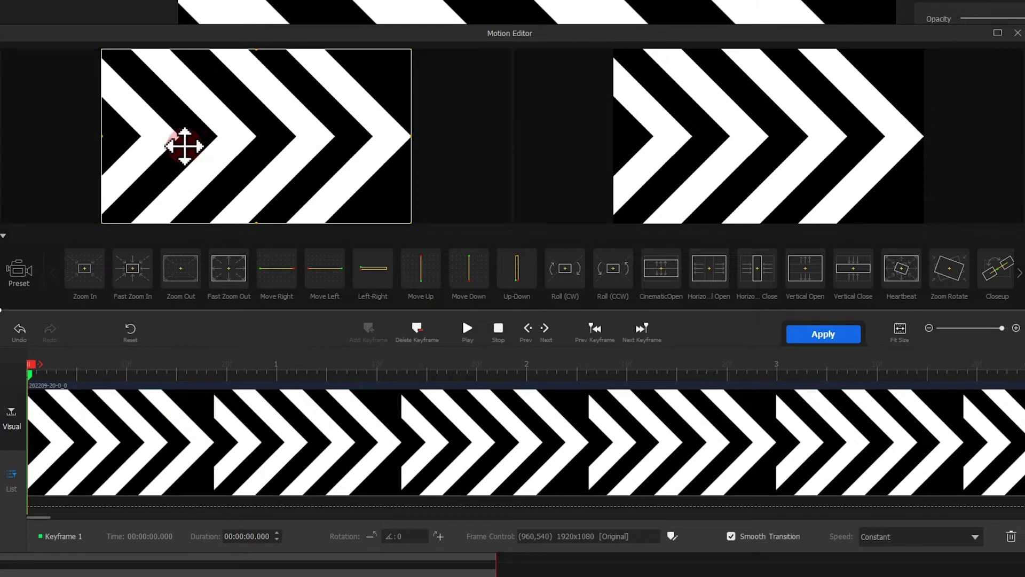
left_click_drag(183, 144, 494, 142)
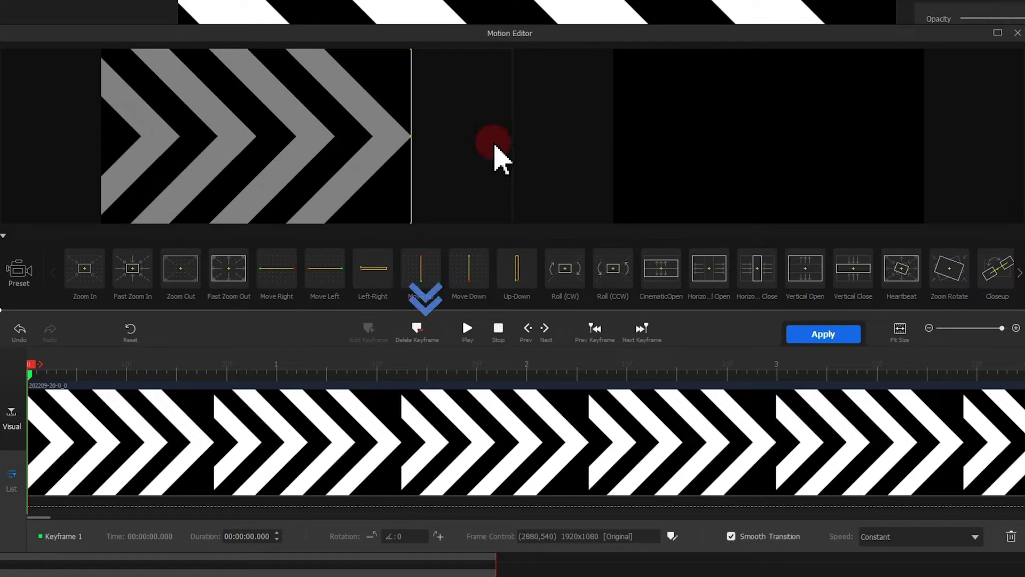
left_click(33, 363)
left_click_drag(34, 365, 435, 368)
Add keyframe 2 at 1.60 s with the frame shifted left and Speed Down easing
left_click(368, 327)
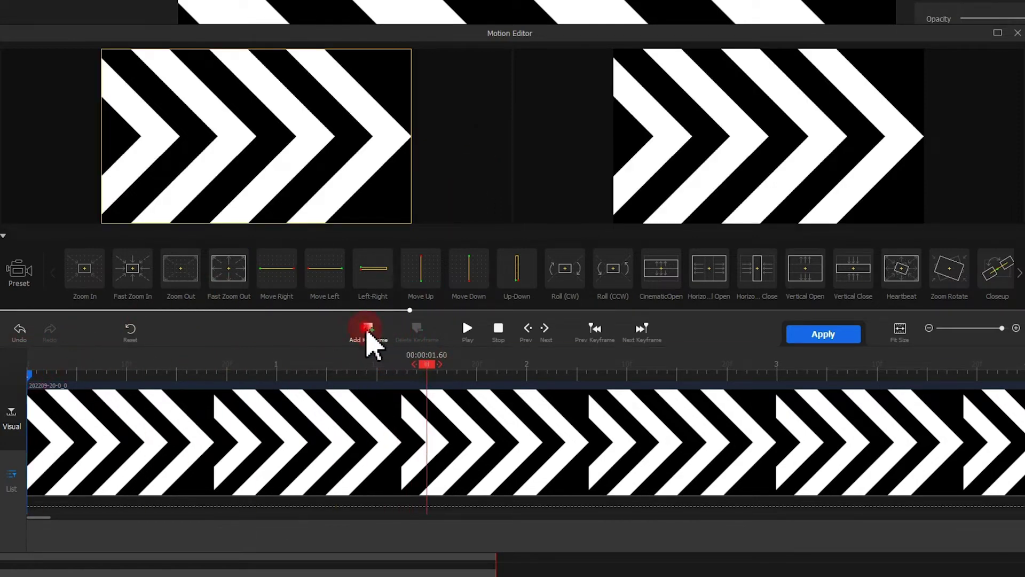
left_click_drag(400, 91, 295, 96)
left_click_drag(364, 124, 160, 114)
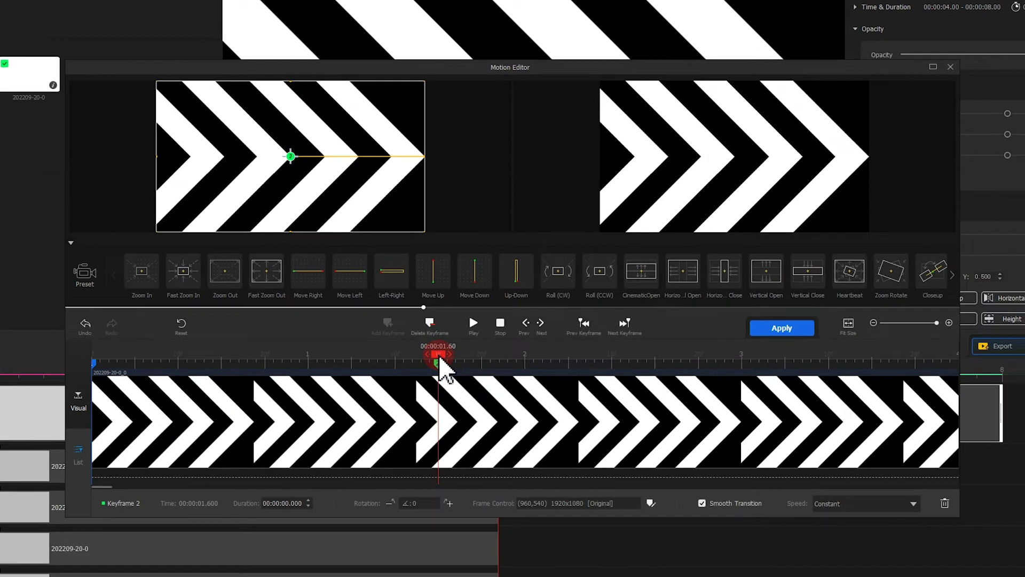
left_click(853, 503)
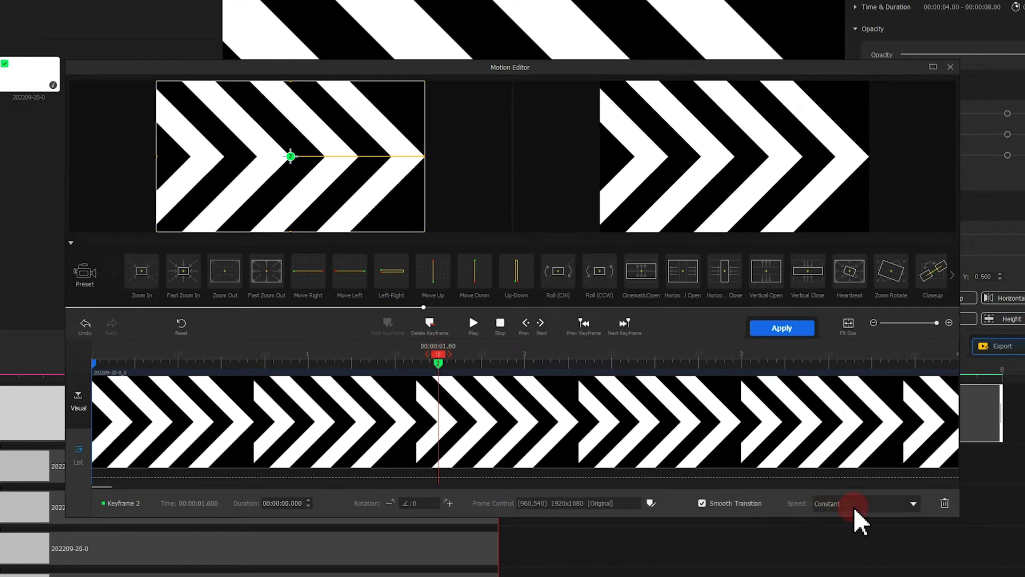
left_click(871, 554)
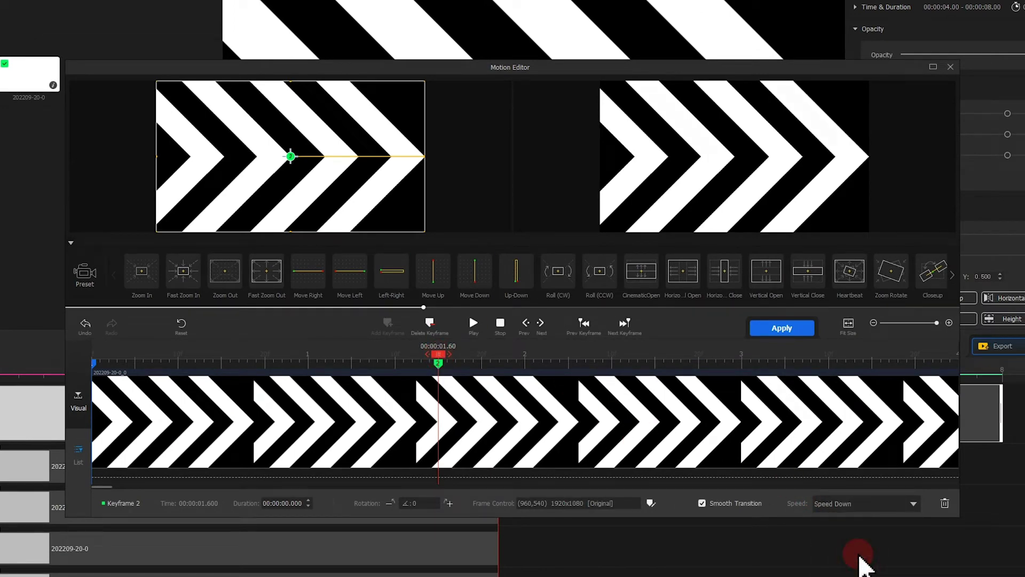
Preview the motion, then add a third keyframe at 00:00:02.00
left_click(500, 323)
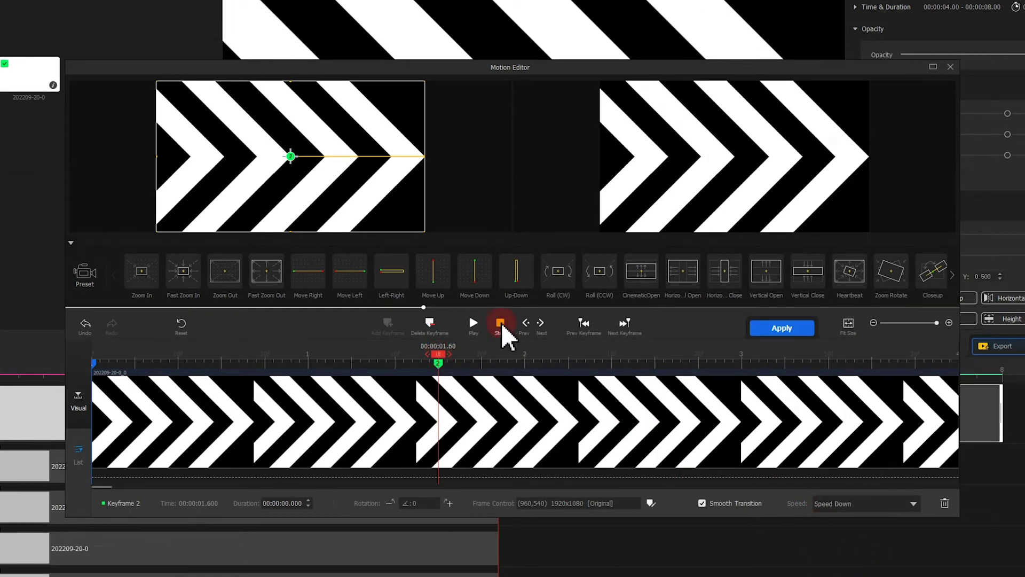
left_click(474, 323)
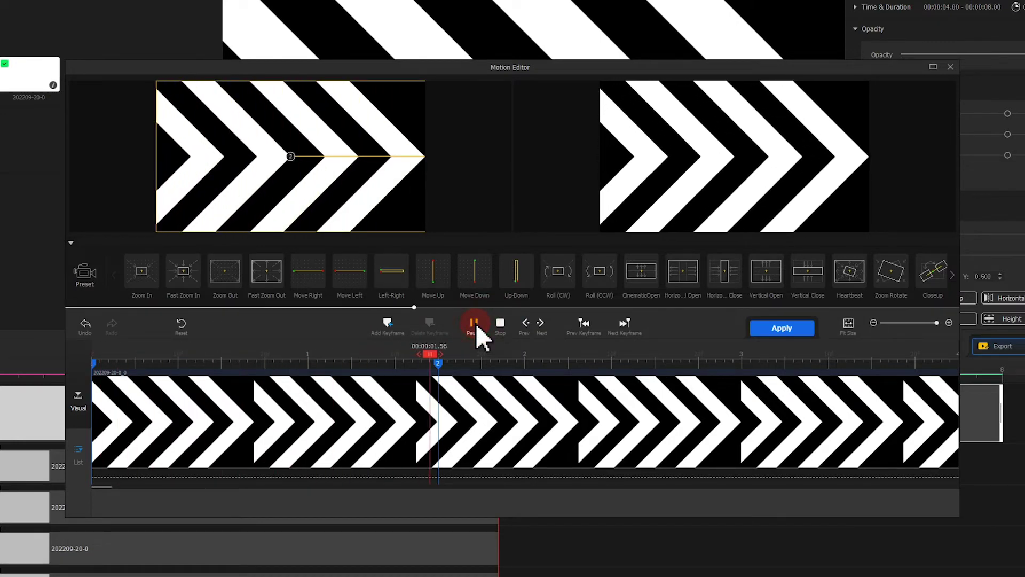
left_click(474, 323)
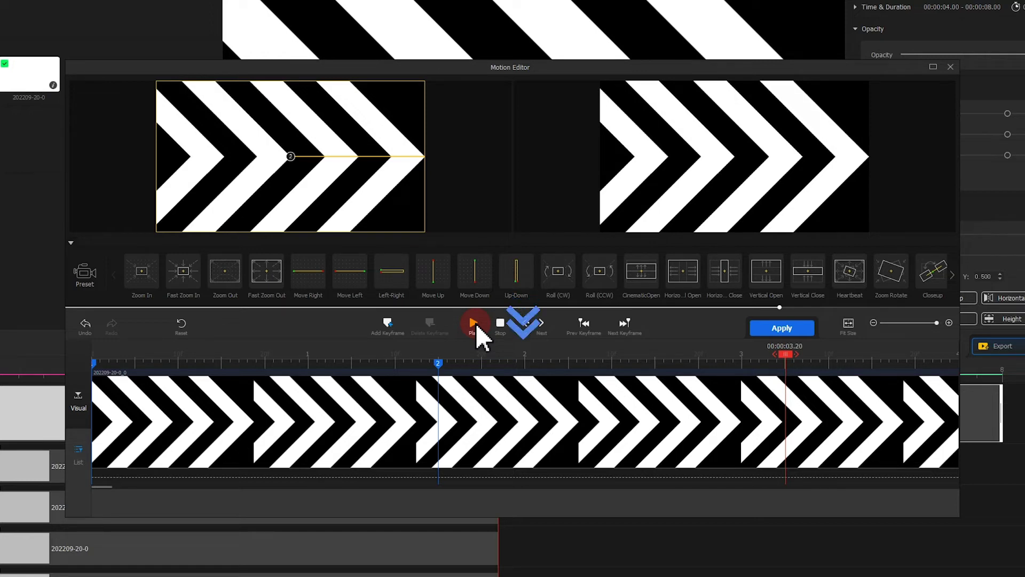
left_click(642, 372)
left_click(787, 363)
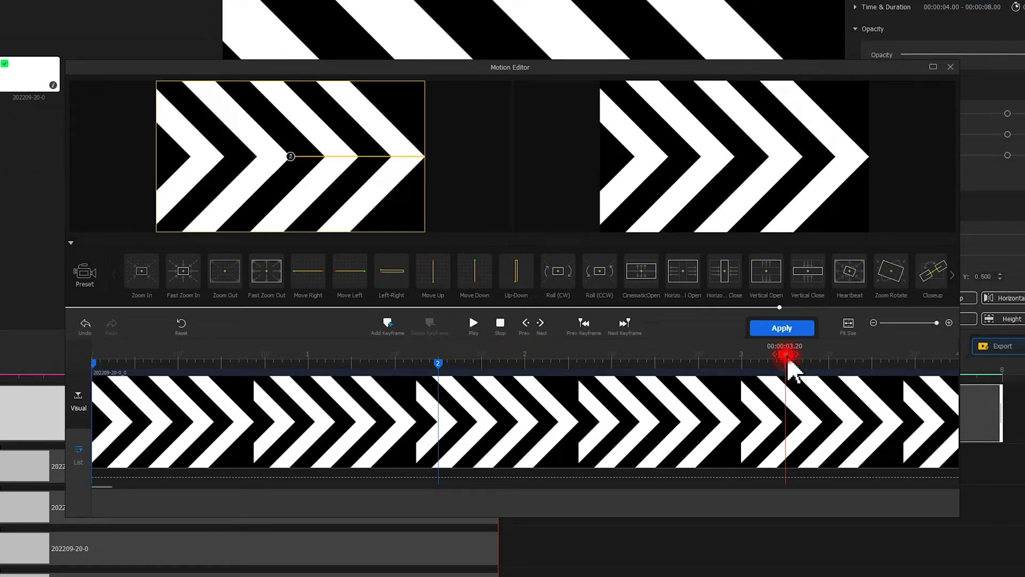
left_click_drag(790, 368, 527, 359)
left_click(391, 323)
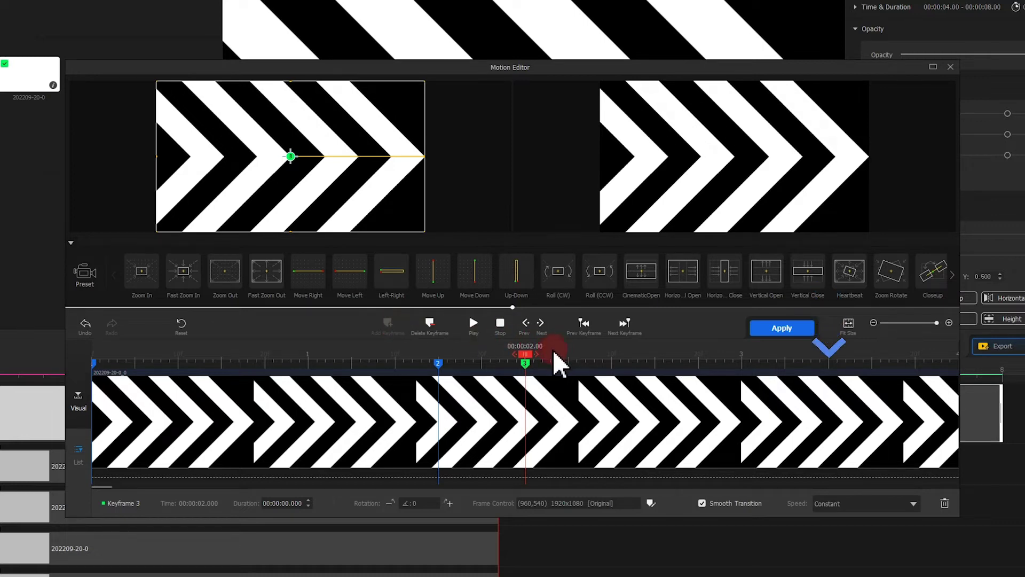
Add a keyframe at 00:00:03.40 with a small 171x96 frame and Speed Up easing
left_click_drag(531, 361, 831, 366)
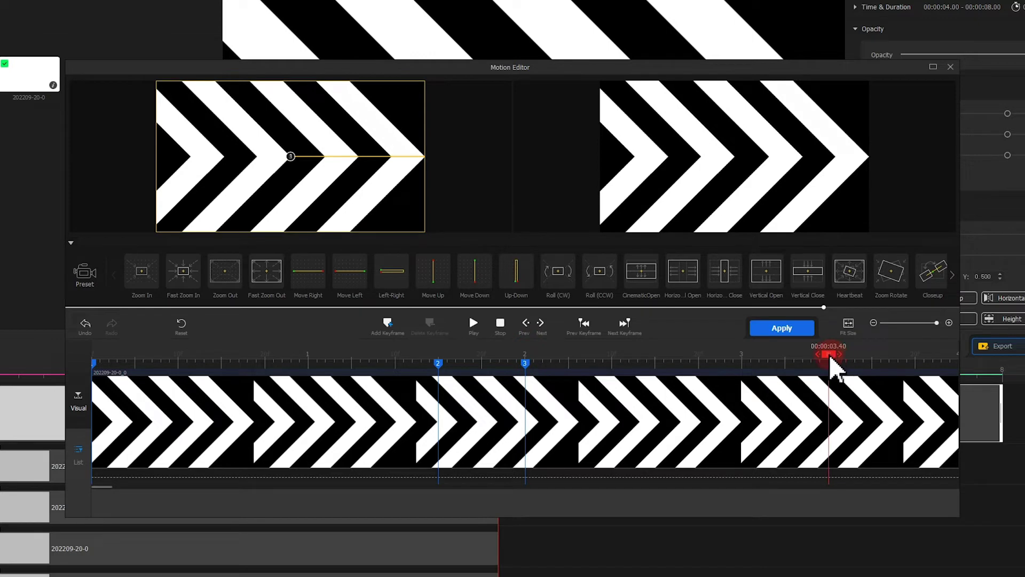
left_click(392, 323)
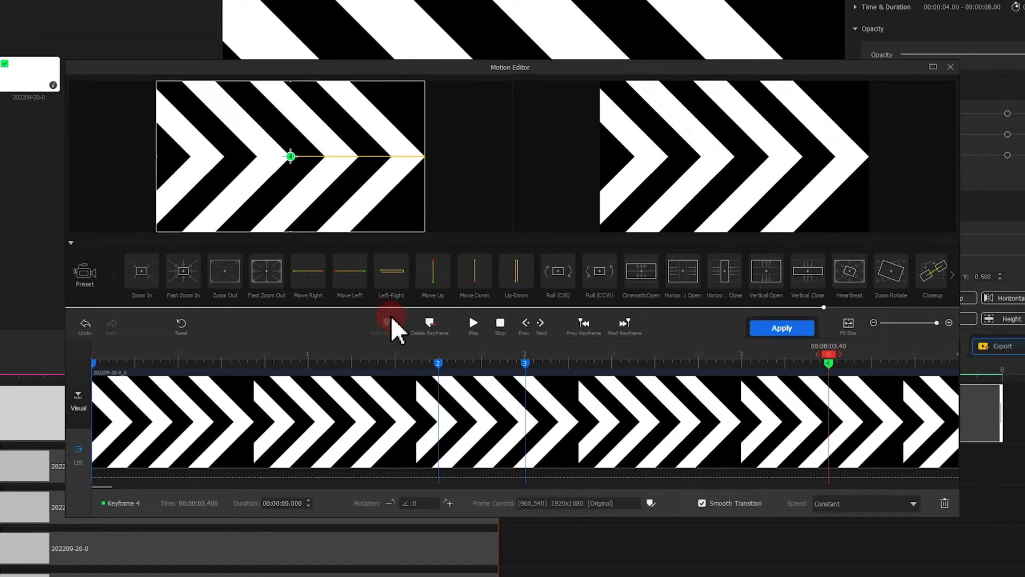
mouse_move(425, 231)
left_mouse_down()
mouse_move(195, 119)
mouse_move(172, 89)
mouse_move(216, 100)
mouse_move(293, 153)
mouse_move(276, 156)
left_mouse_up()
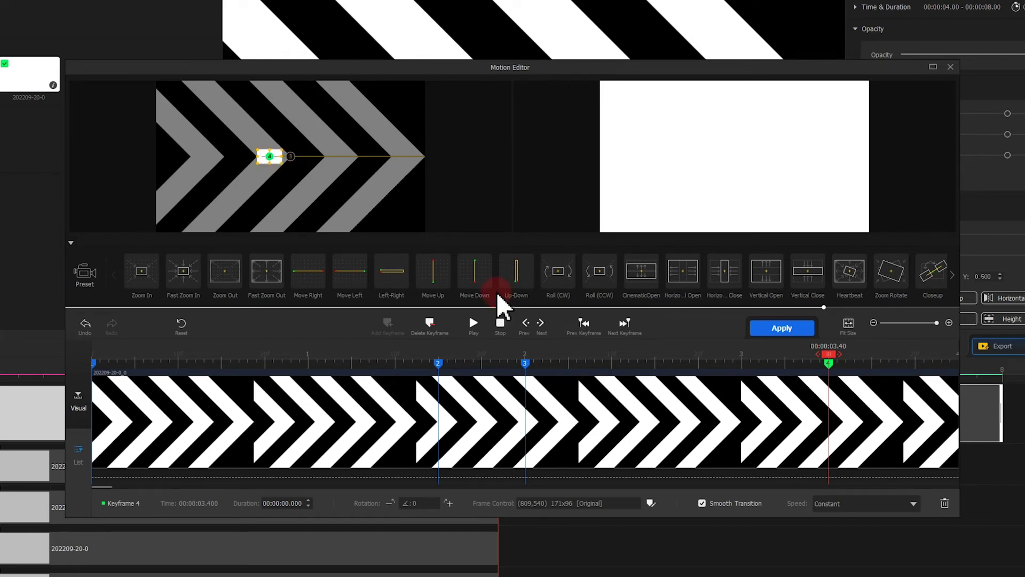
left_click(874, 505)
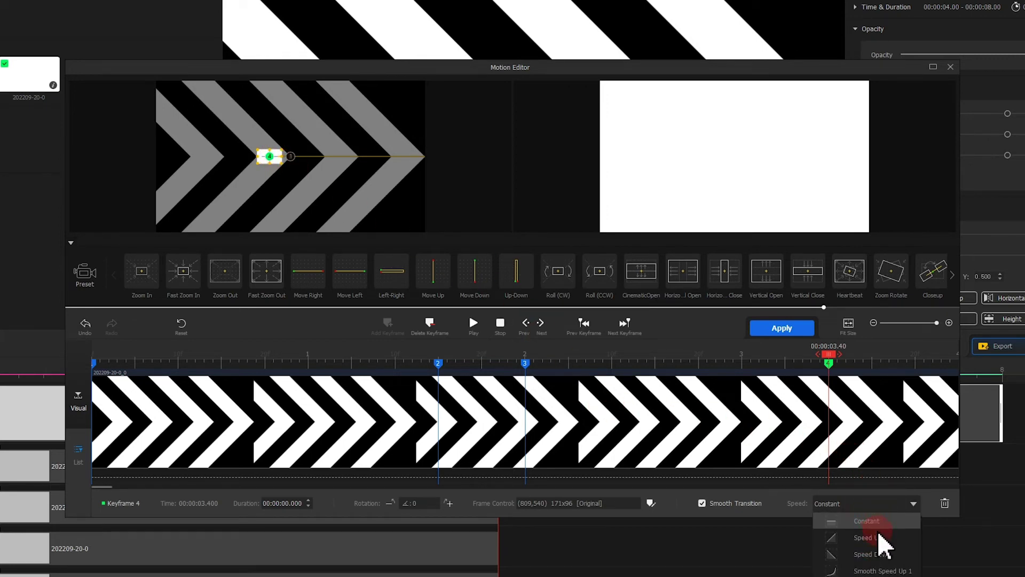
left_click(874, 533)
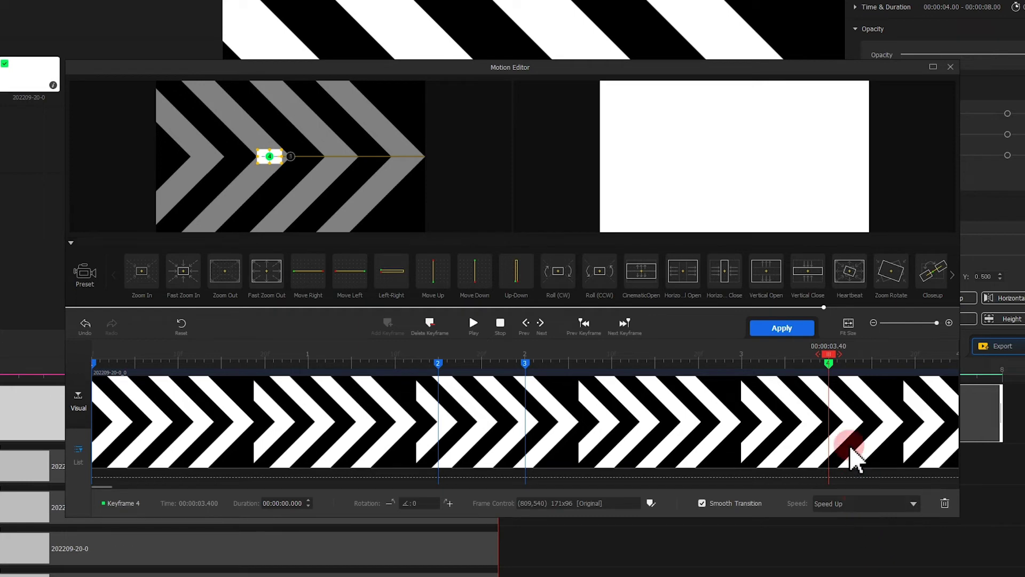
Add a final keyframe at 00:00:04.00 and apply the motion
left_click_drag(828, 354, 956, 354)
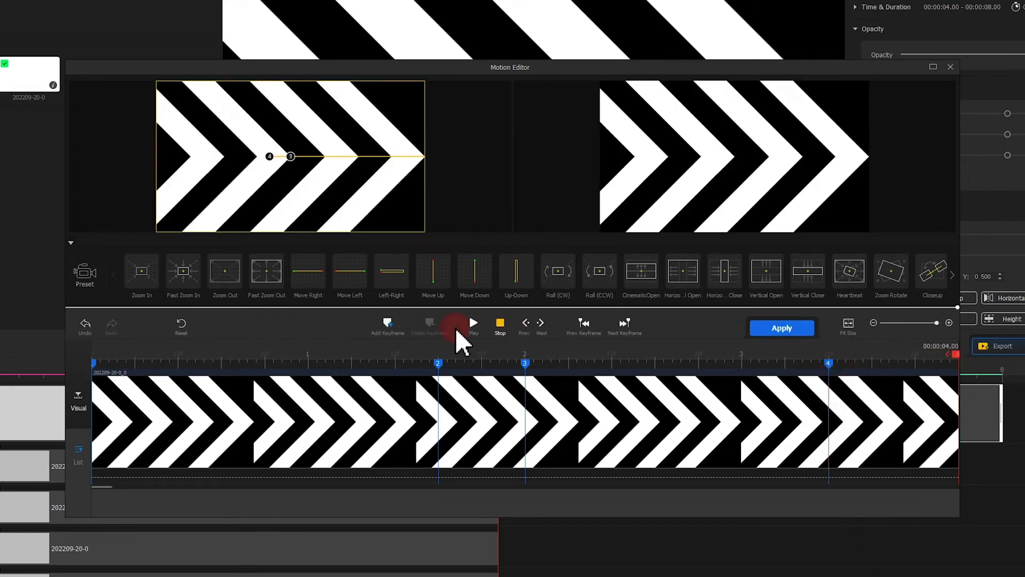
left_click(398, 325)
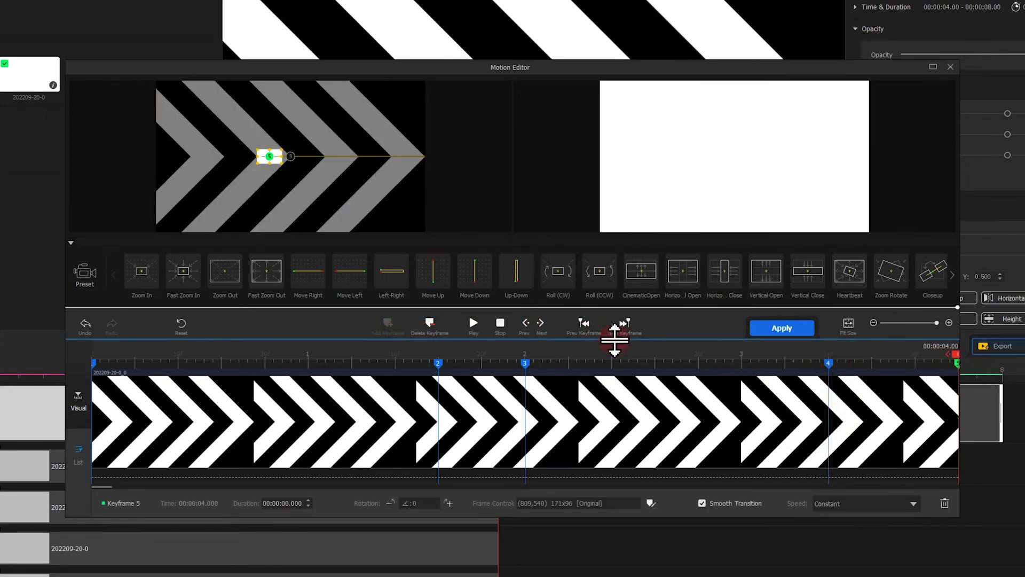
left_click(777, 328)
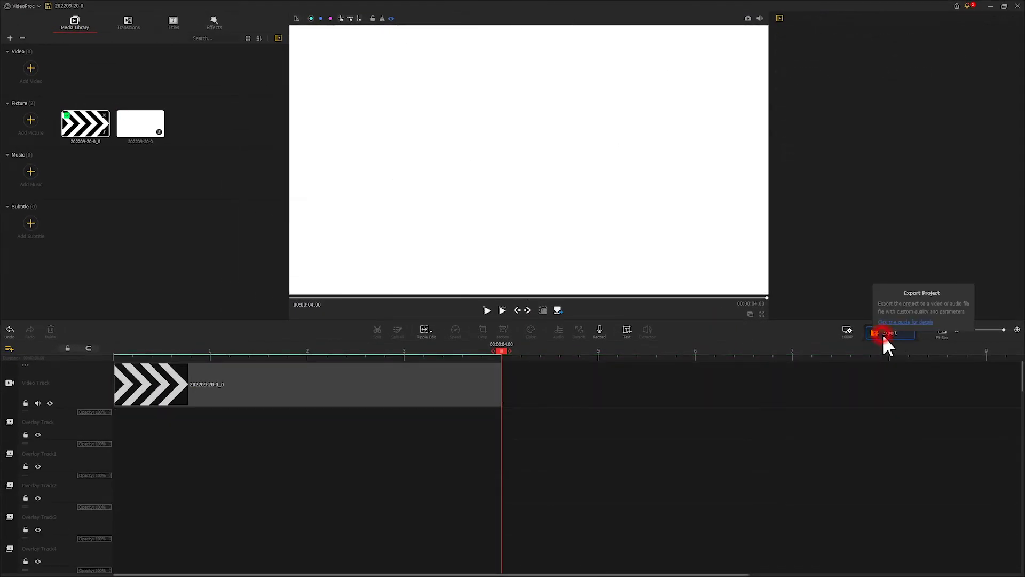
Export the chevron animation as an MP4 with the default settings
left_click(883, 336)
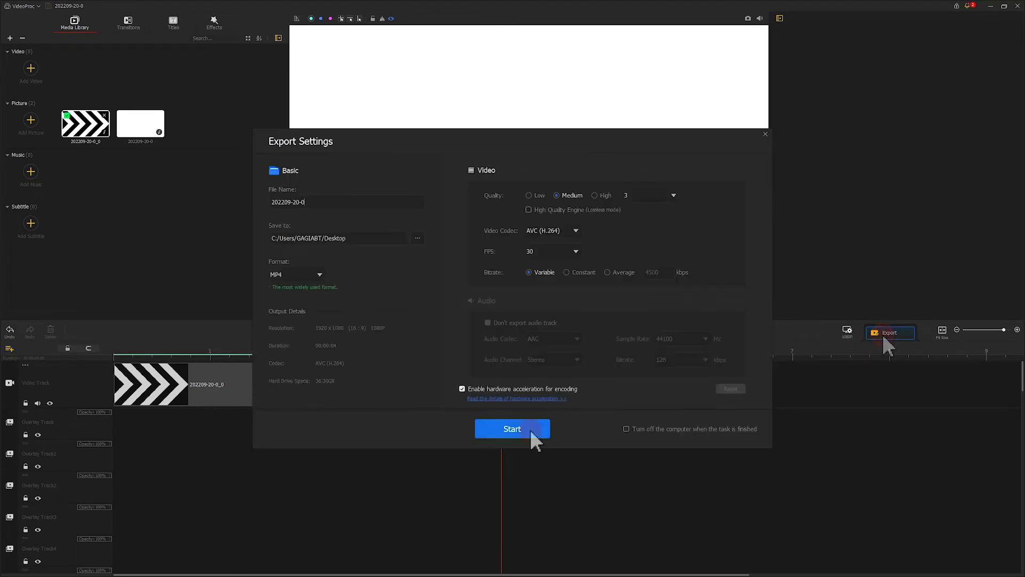
left_click(524, 425)
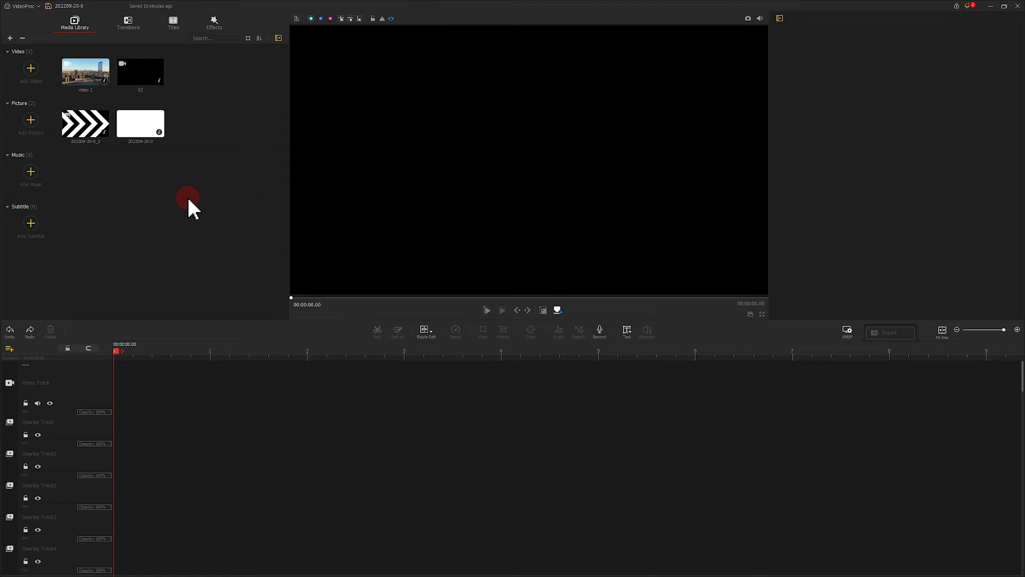
Put video 2 on the Video Track and clip 02 on the Overlay Track, fitted to screen height
left_click_drag(88, 73, 129, 381)
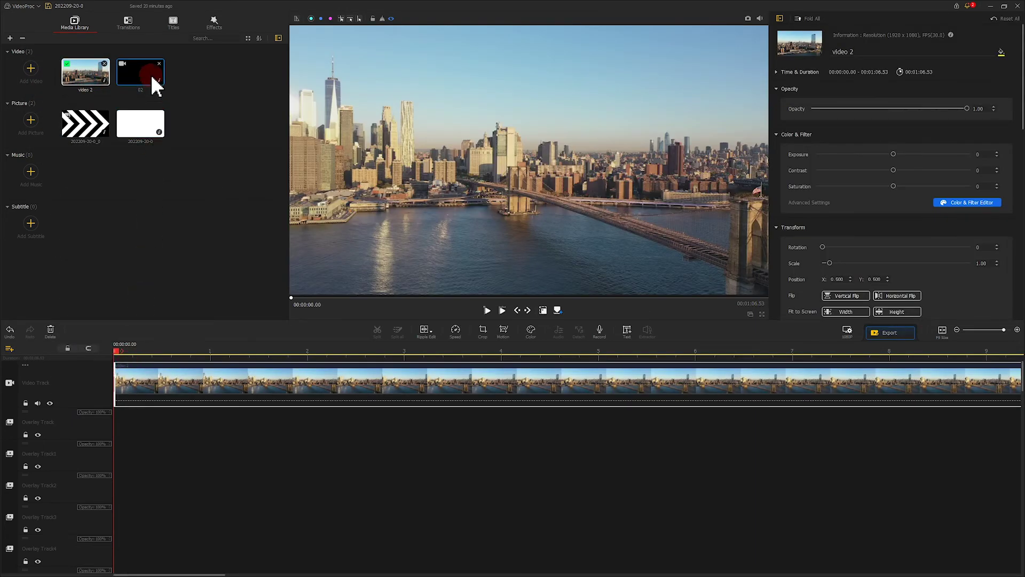
left_click_drag(152, 76, 119, 438)
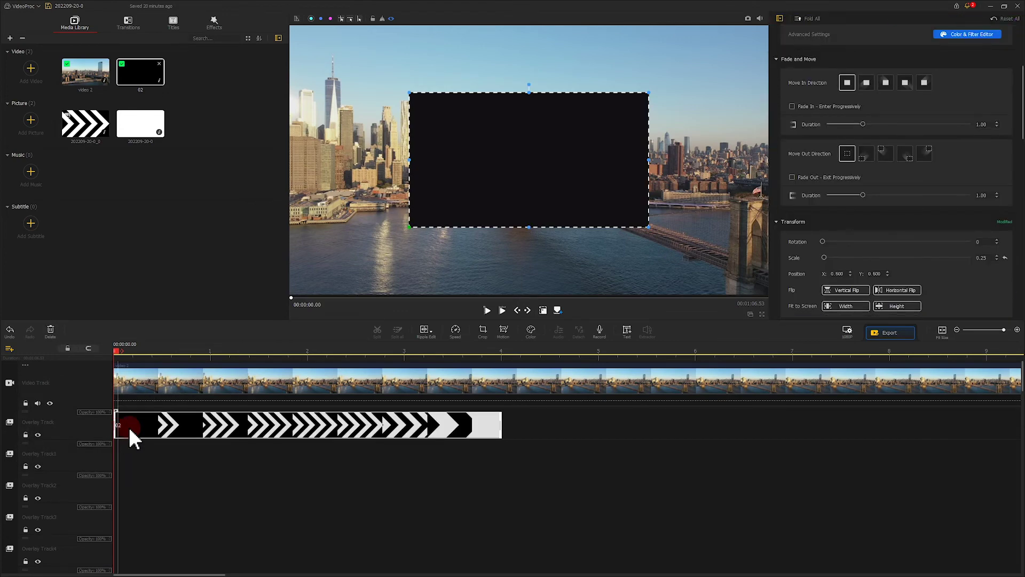
scroll(972, 156, "down", 3)
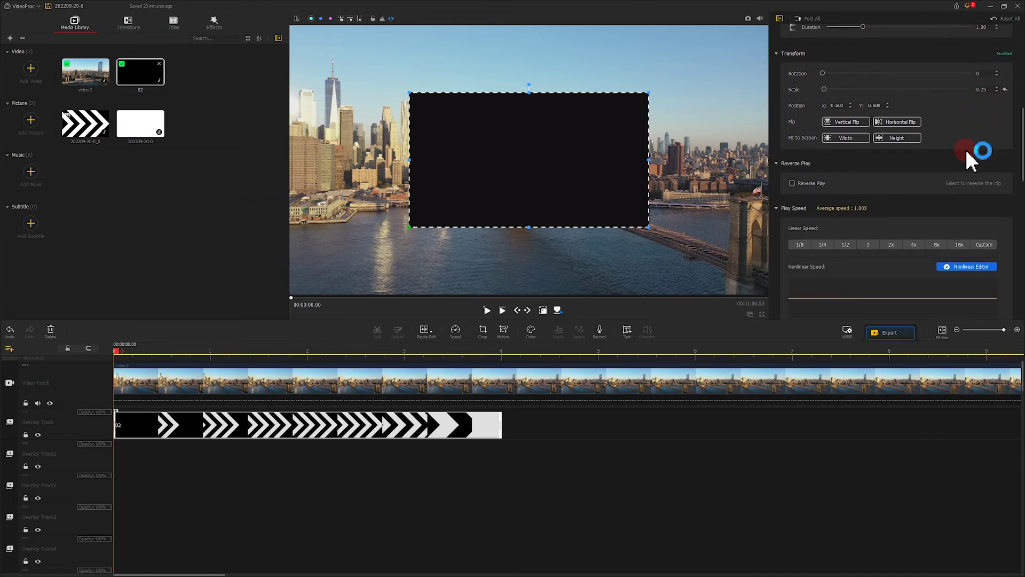
left_click(910, 139)
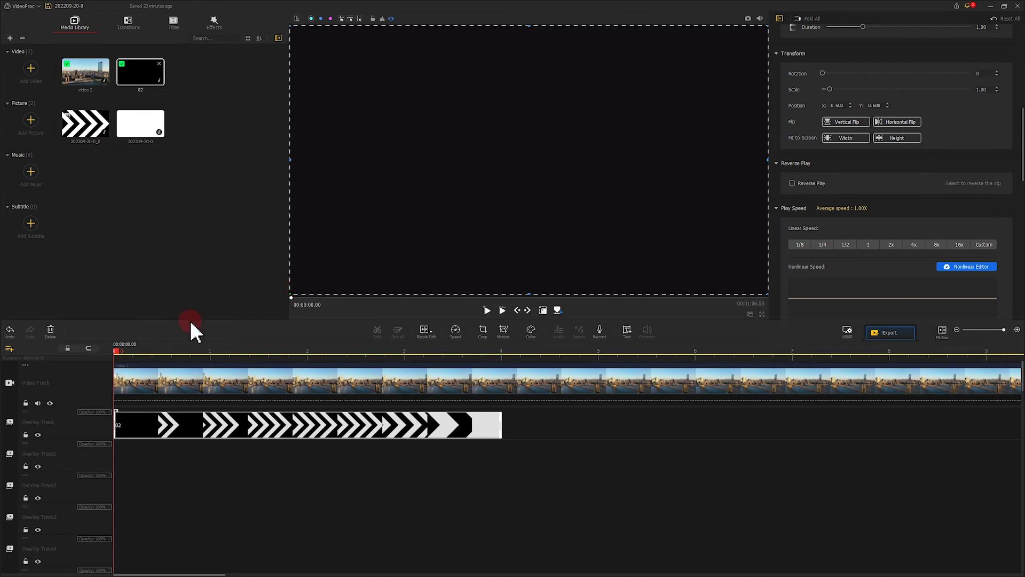
Set the chevron overlay's Compositing blend mode to Darken
left_click_drag(117, 348, 223, 359)
scroll(865, 137, "down", 10)
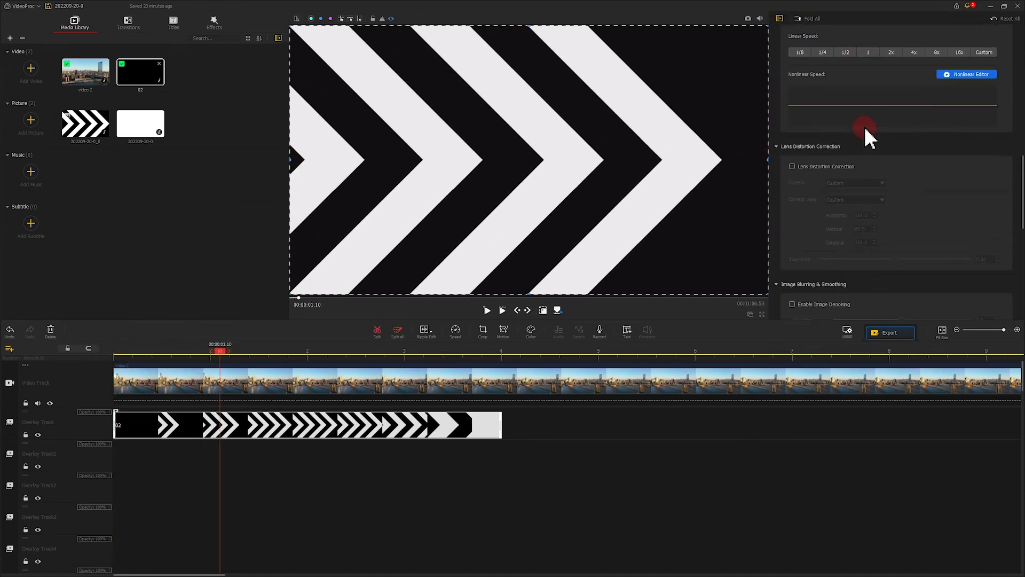
scroll(866, 132, "down", 3)
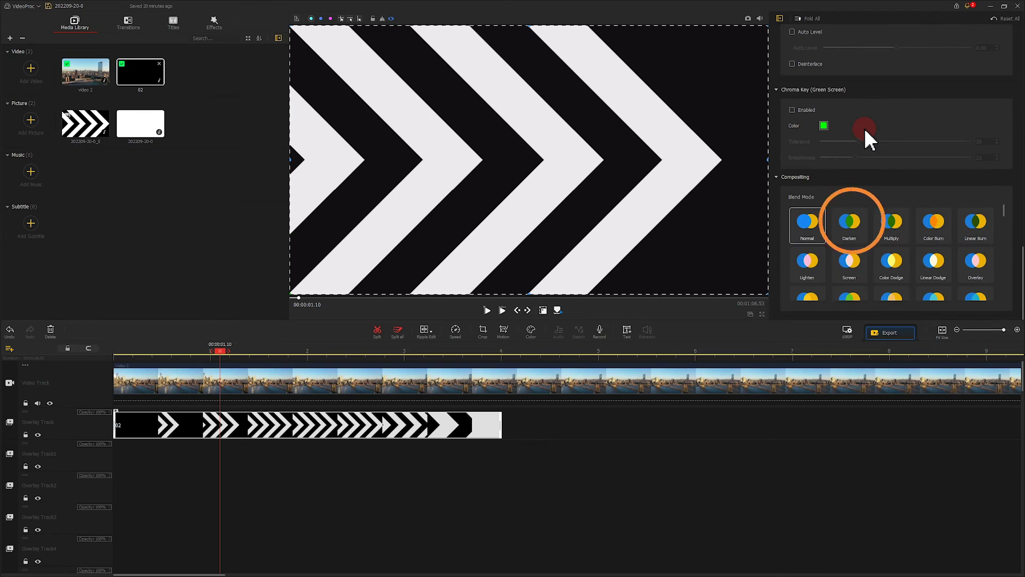
left_click(849, 223)
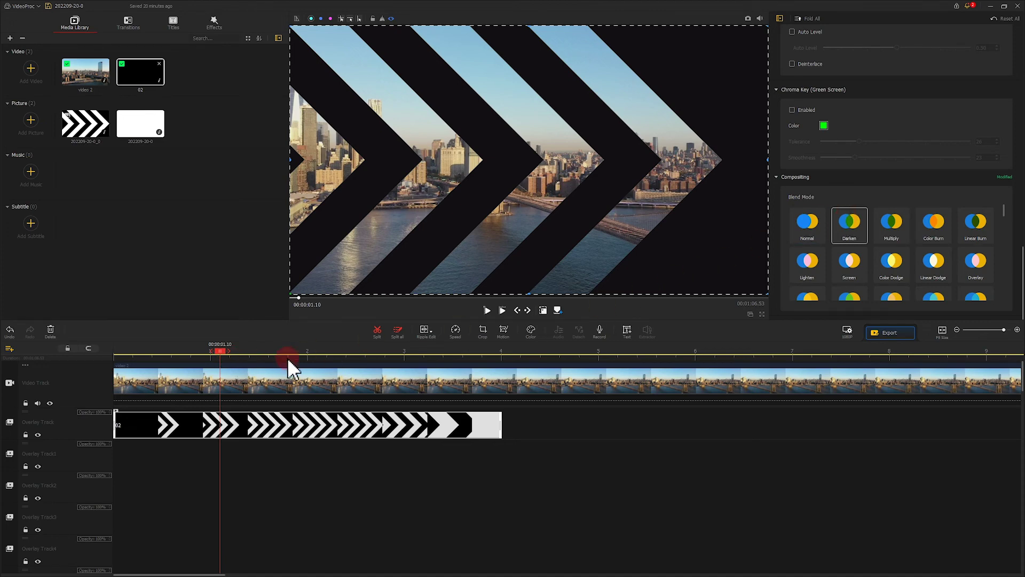
left_click_drag(226, 351, 106, 350)
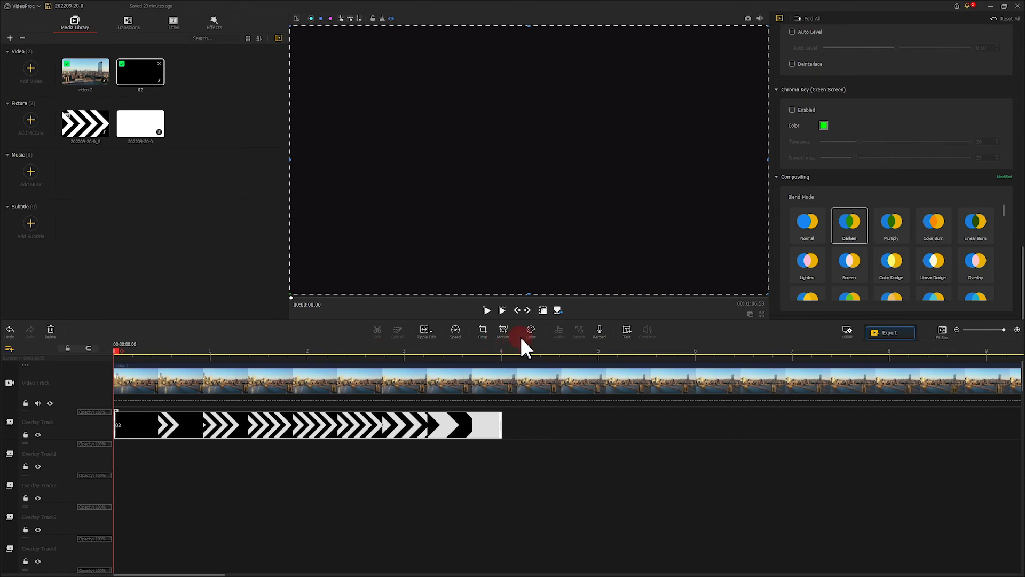
left_click(485, 310)
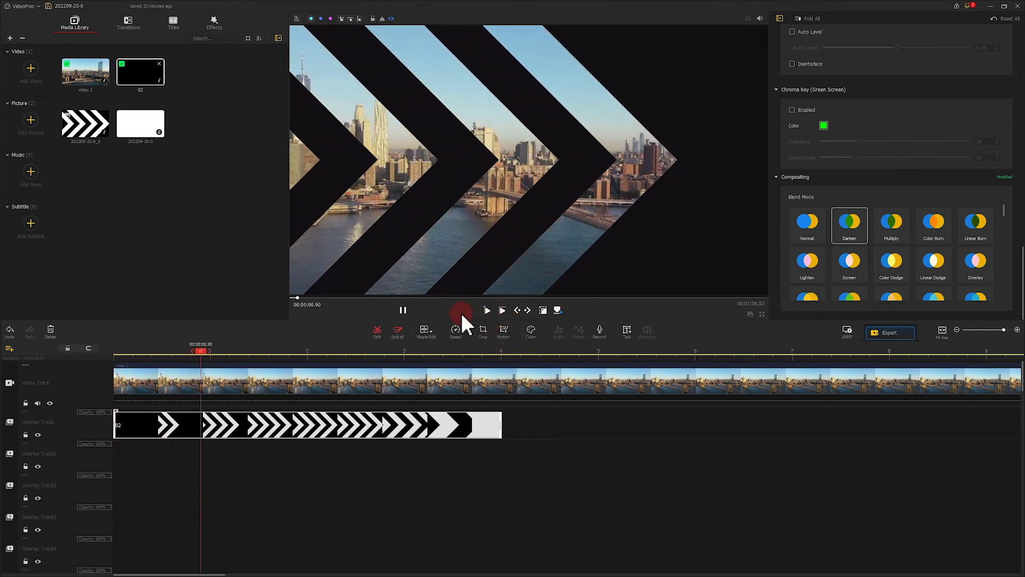